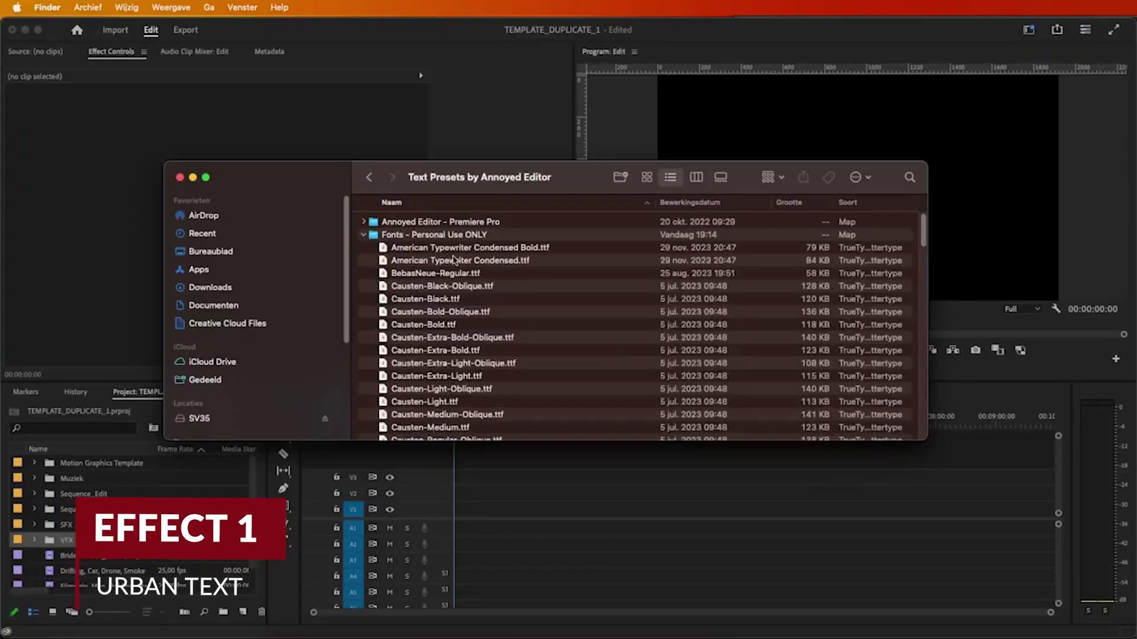
# Collapse the Text Presets Fonts folder in Finder and return to Premiere Pro.
pyautogui.scroll(-3, 454, 279)
pyautogui.scroll(3, 450, 320)
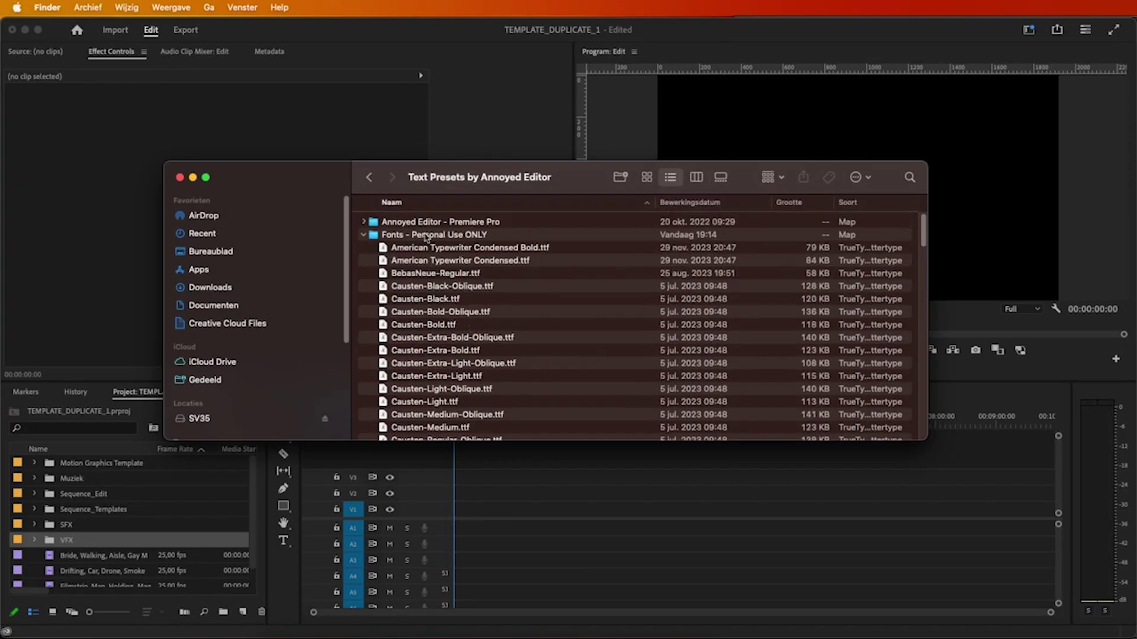
pyautogui.click(365, 235)
# Switch Premiere Pro to the Captions and Graphics workspace.
pyautogui.click(532, 468)
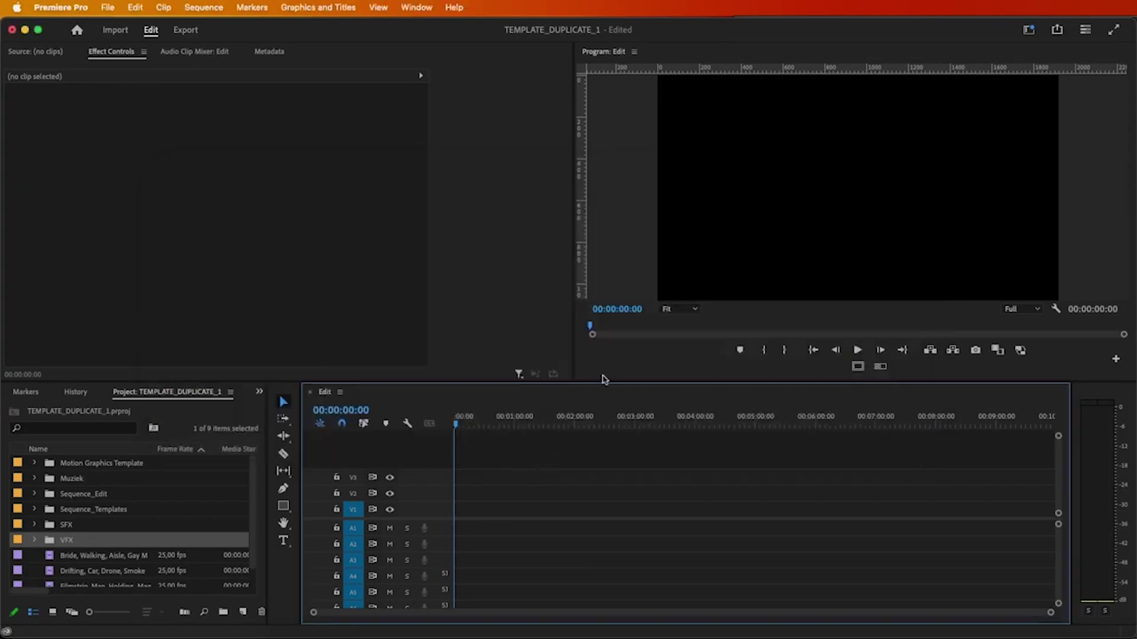
pyautogui.click(1028, 30)
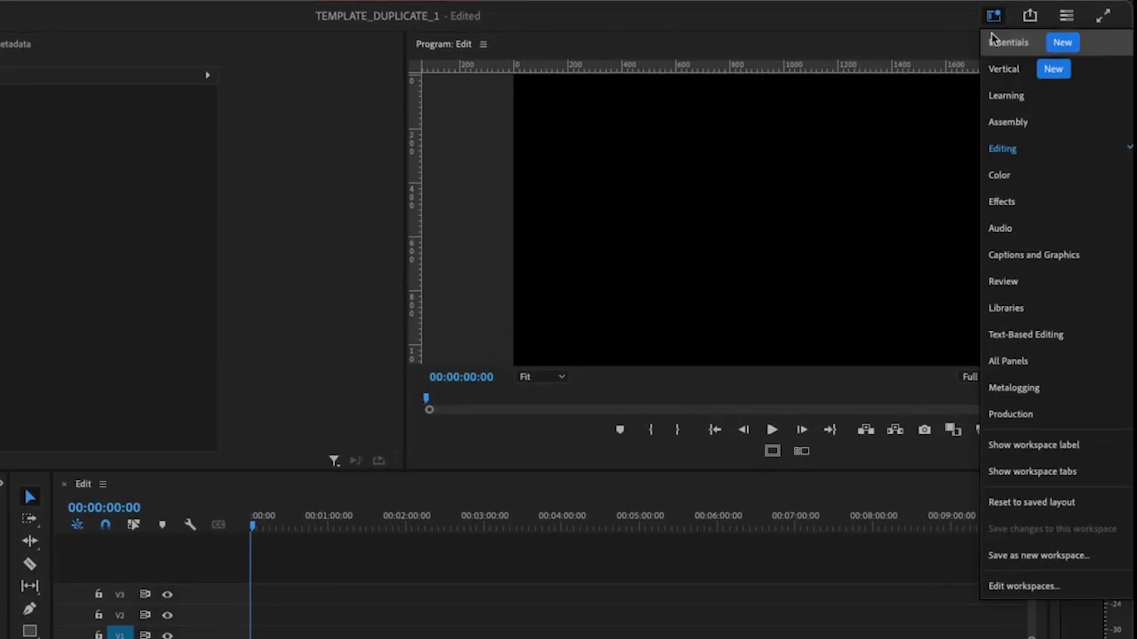
pyautogui.click(1024, 244)
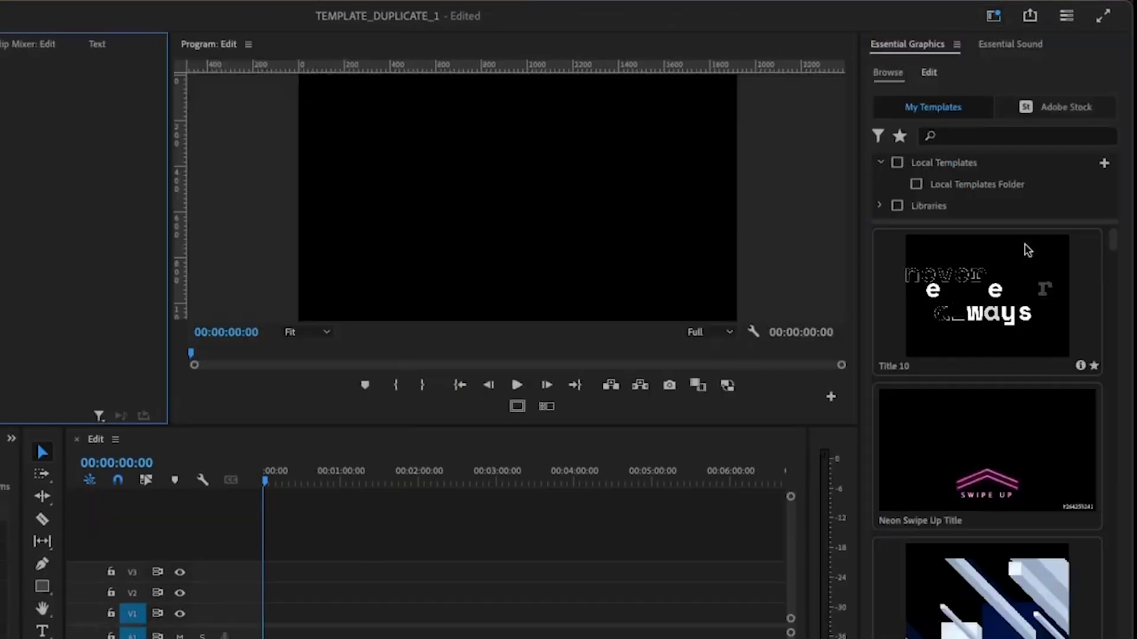
# Add the Annoyed Editor - Premiere Pro folder as Essential Graphics local templates.
pyautogui.click(895, 76)
pyautogui.click(879, 164)
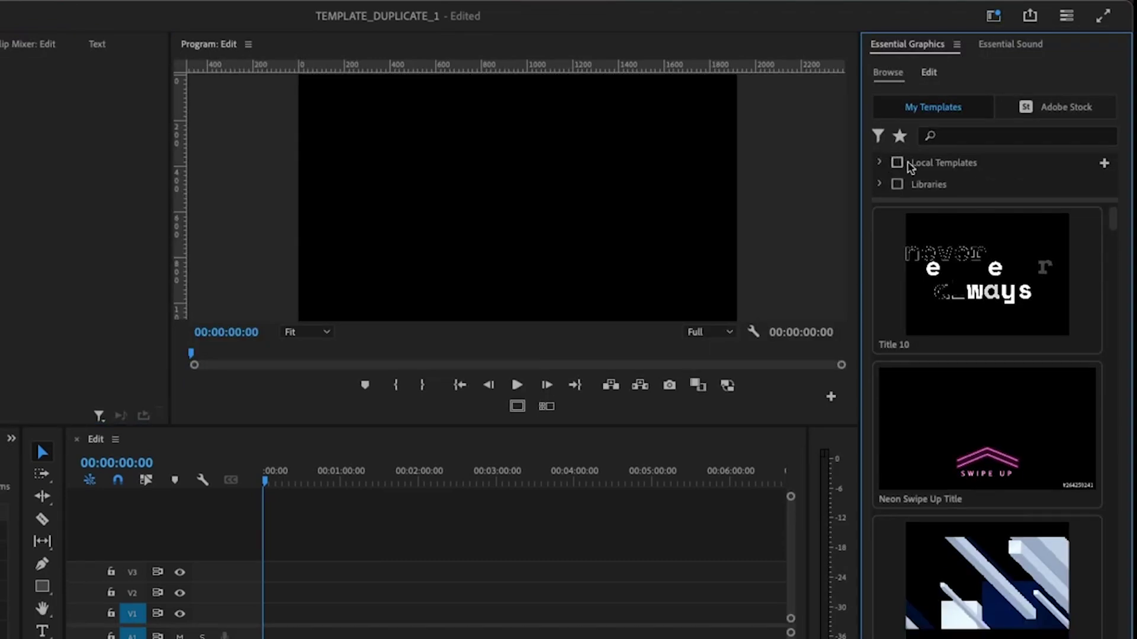
pyautogui.click(1104, 163)
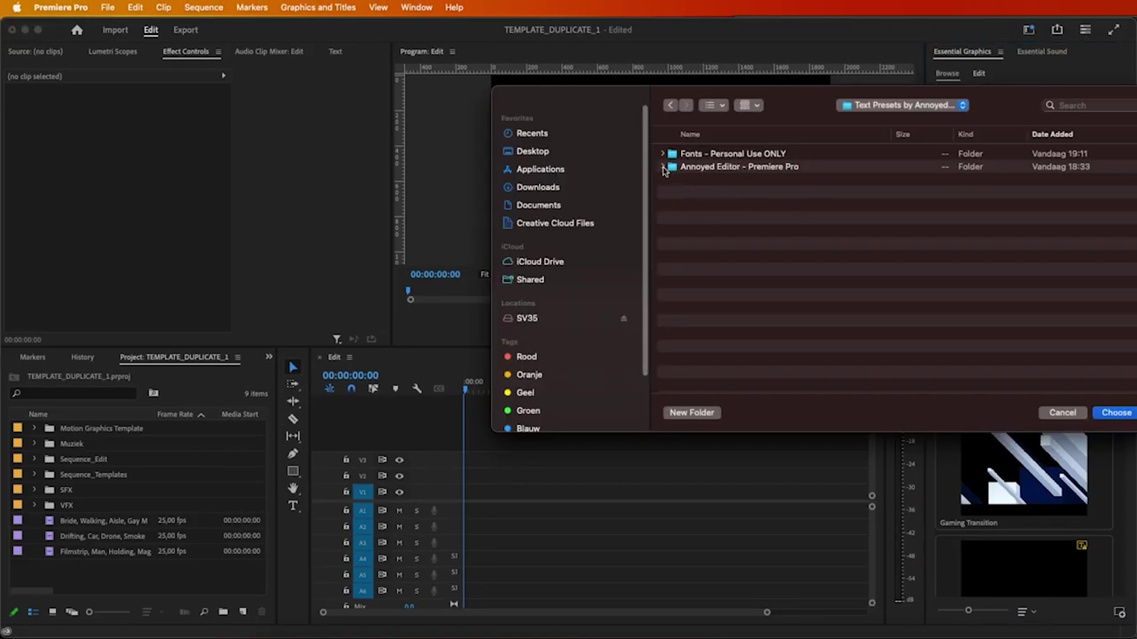
pyautogui.click(663, 168)
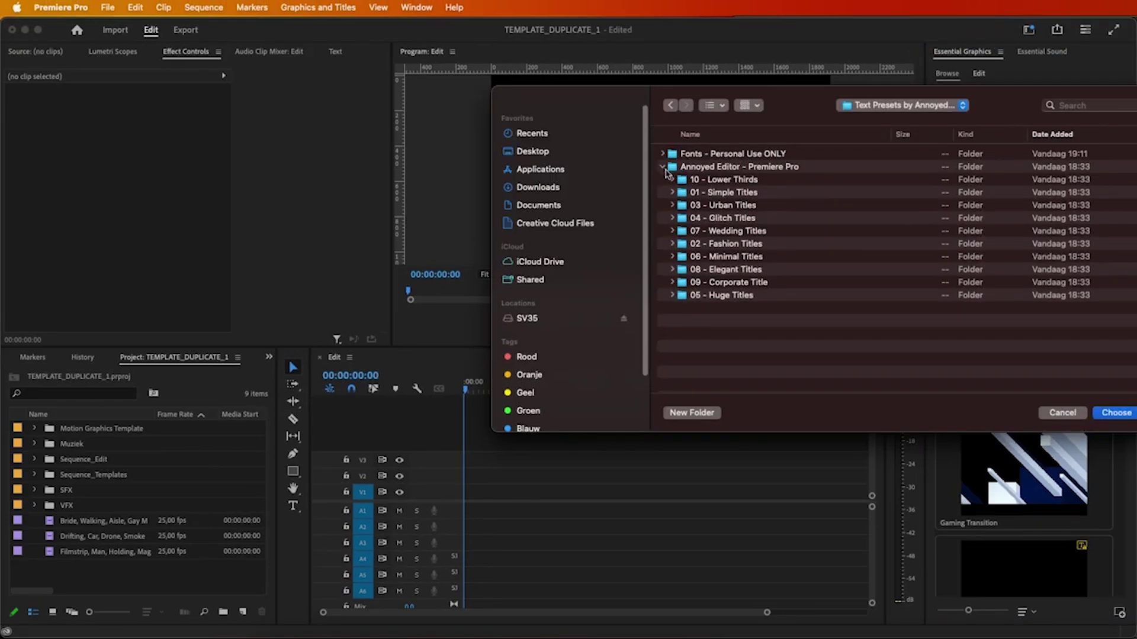
pyautogui.click(700, 196)
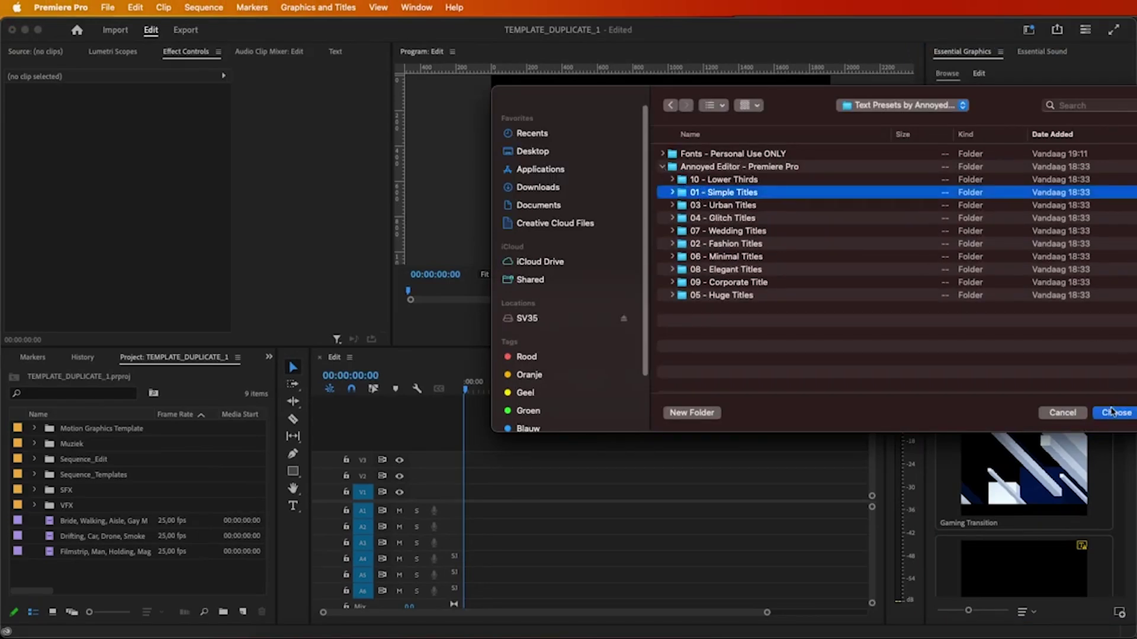
pyautogui.click(1114, 414)
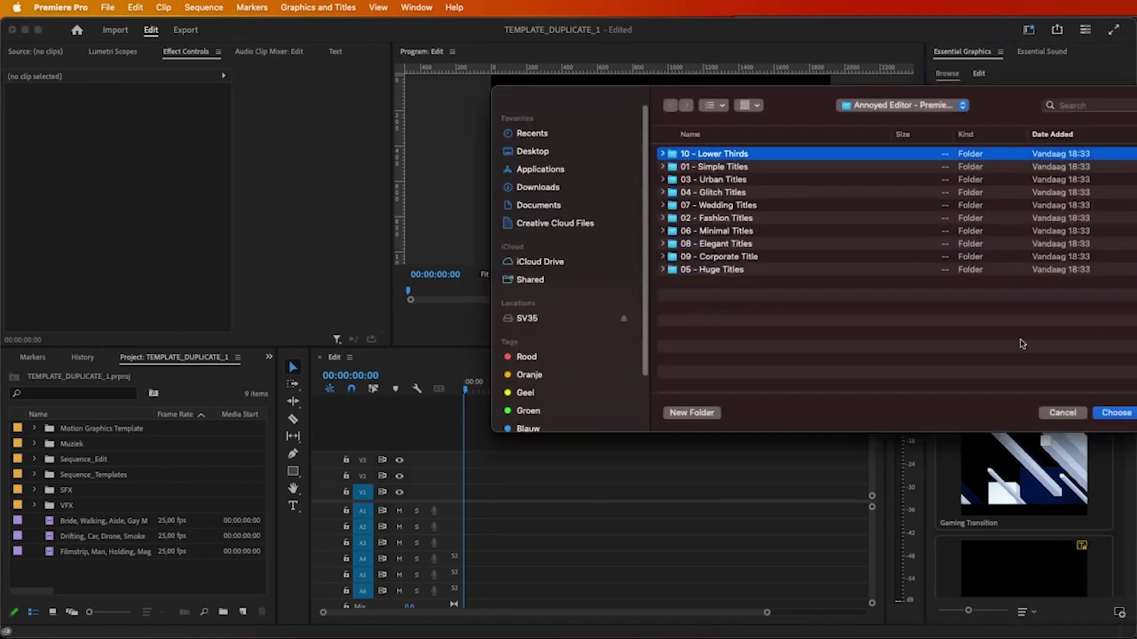
pyautogui.click(1114, 413)
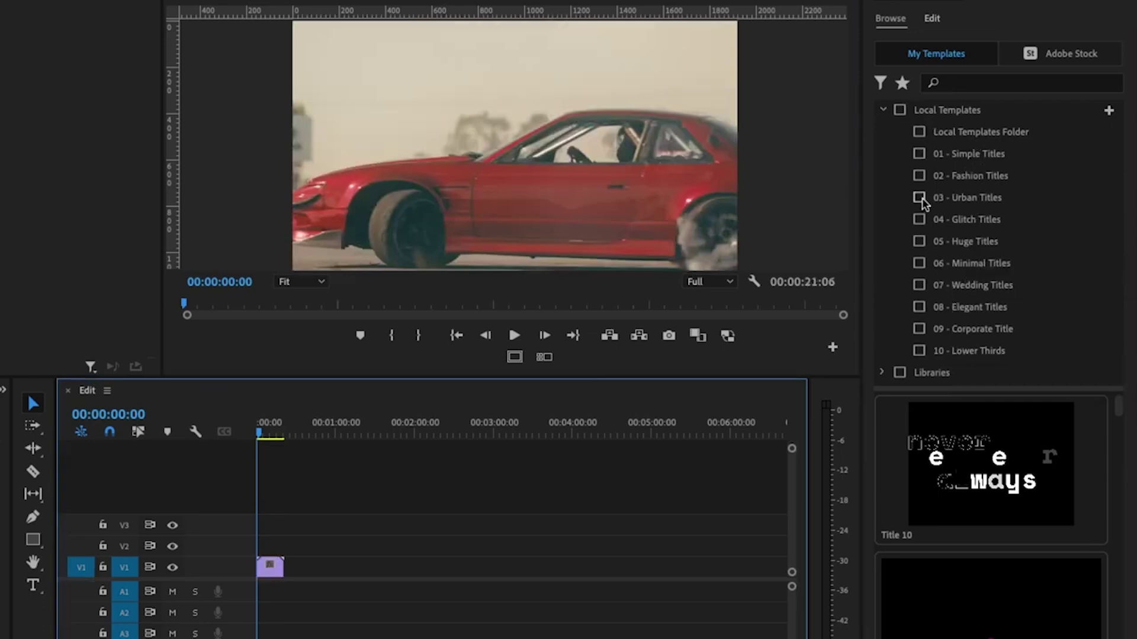
# Place an 03 - Urban Titles template on V2 above the car clip and preview it.
pyautogui.click(918, 197)
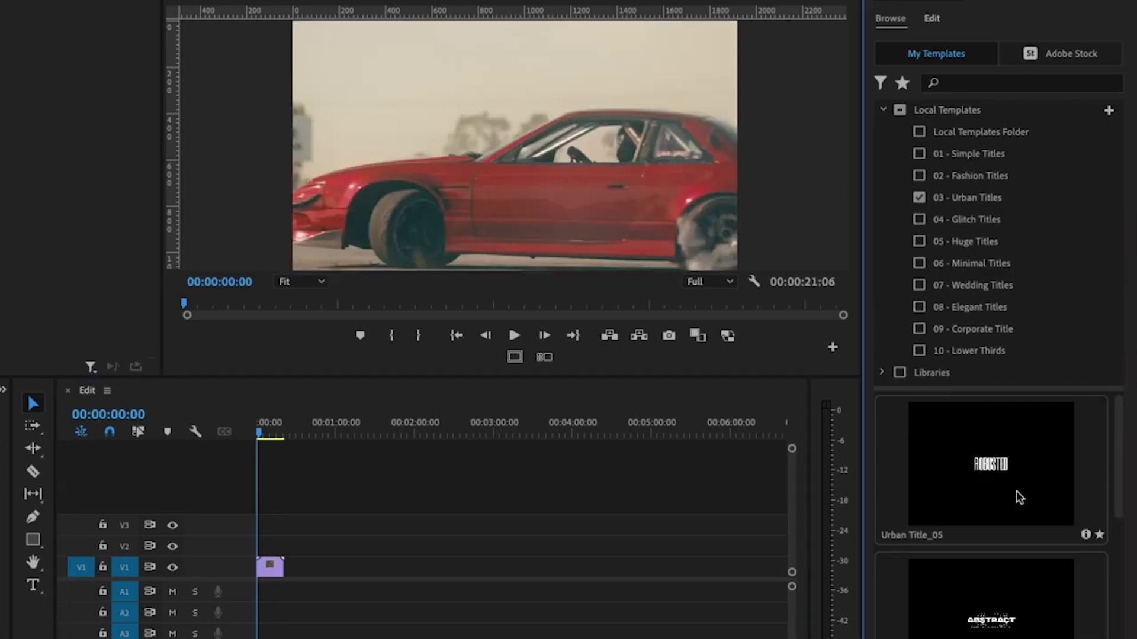
pyautogui.moveTo(1016, 632); pyautogui.dragTo(496, 509)
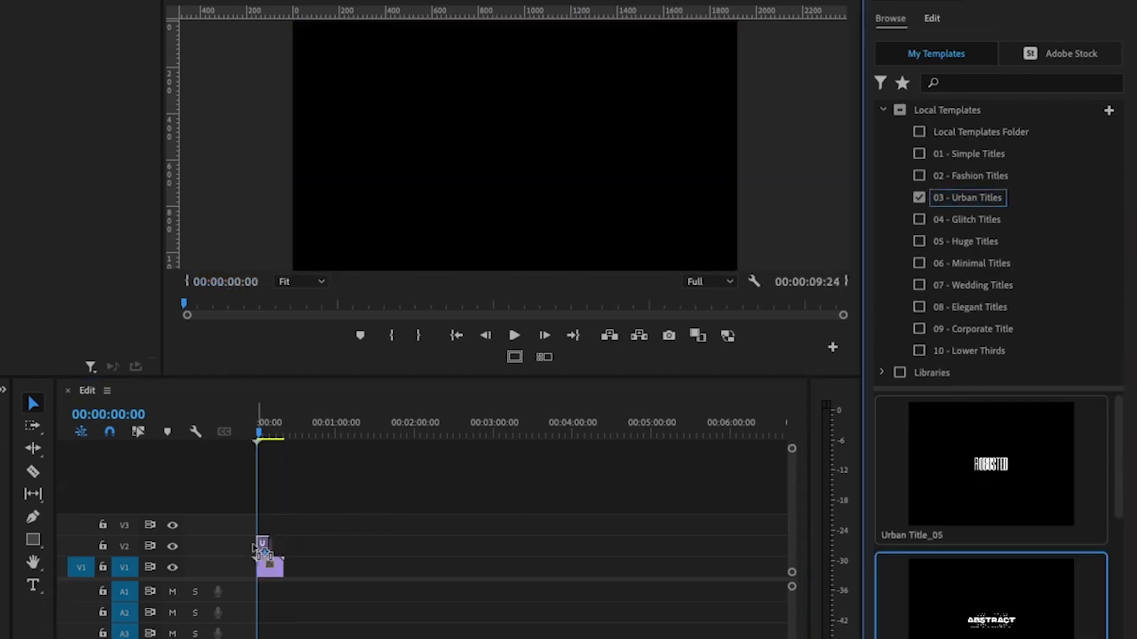
pyautogui.moveTo(258, 547); pyautogui.dragTo(261, 546)
pyautogui.press('space')
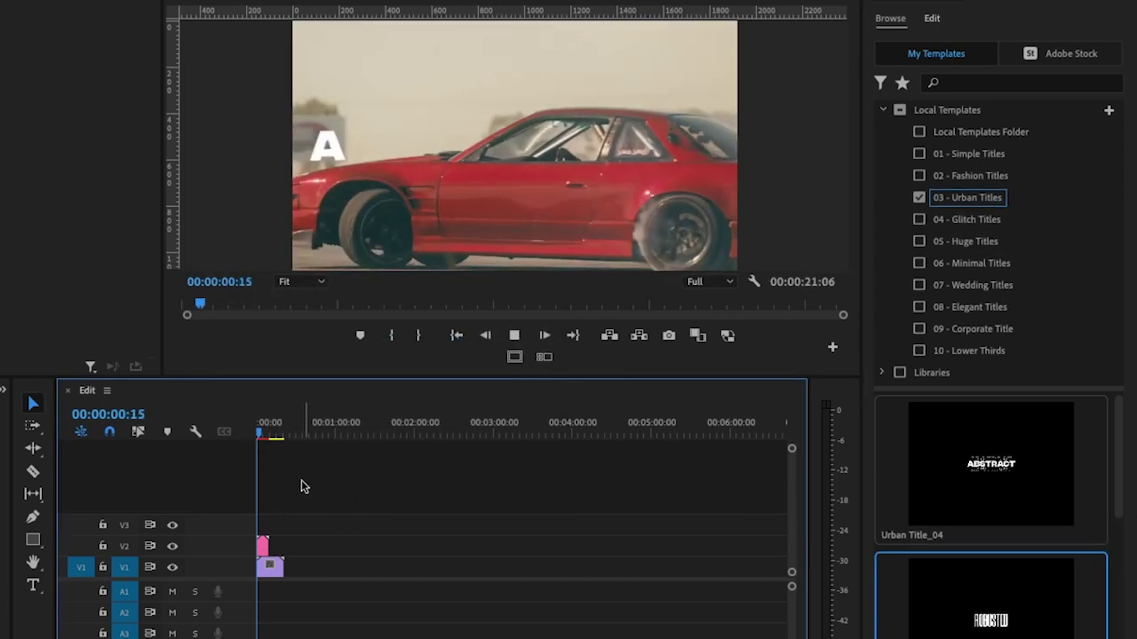
pyautogui.click(262, 545)
# Change the title words to DRIFTING and CAR and make DRIFTING red.
pyautogui.click(1001, 198)
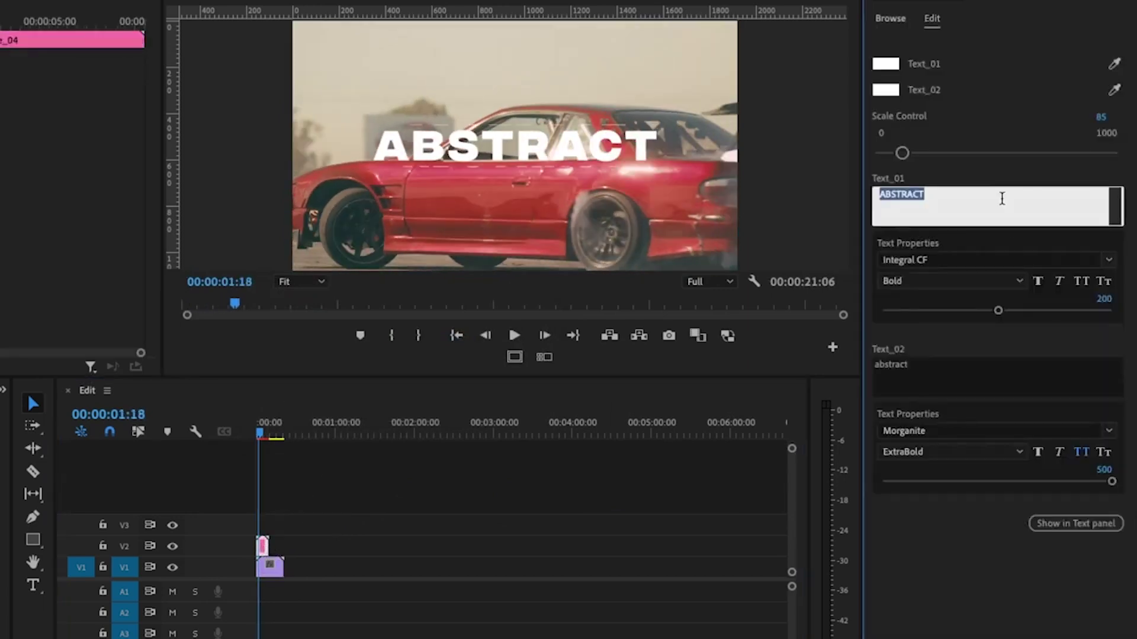
pyautogui.click(997, 377)
pyautogui.write('CAE')
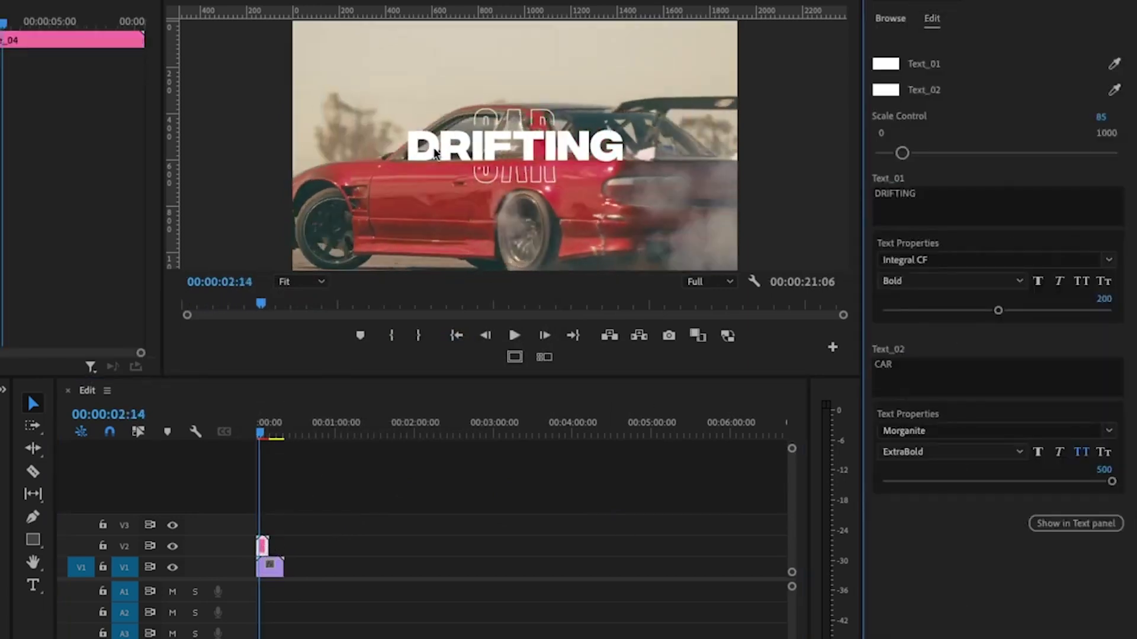
pyautogui.click(885, 63)
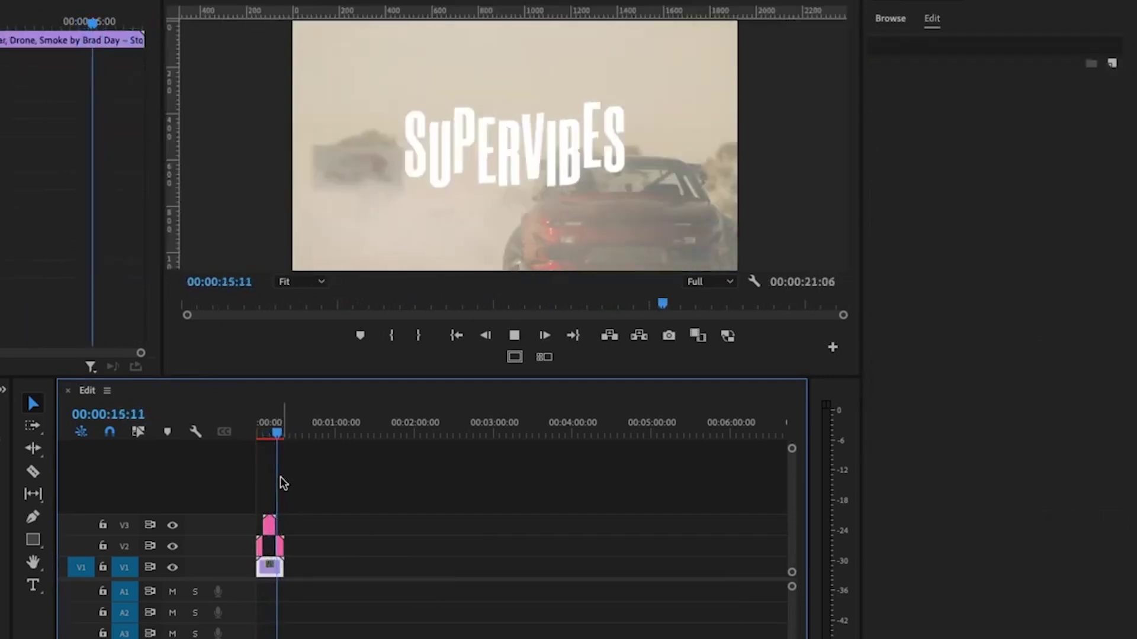
pyautogui.moveTo(297, 500); pyautogui.dragTo(245, 542)
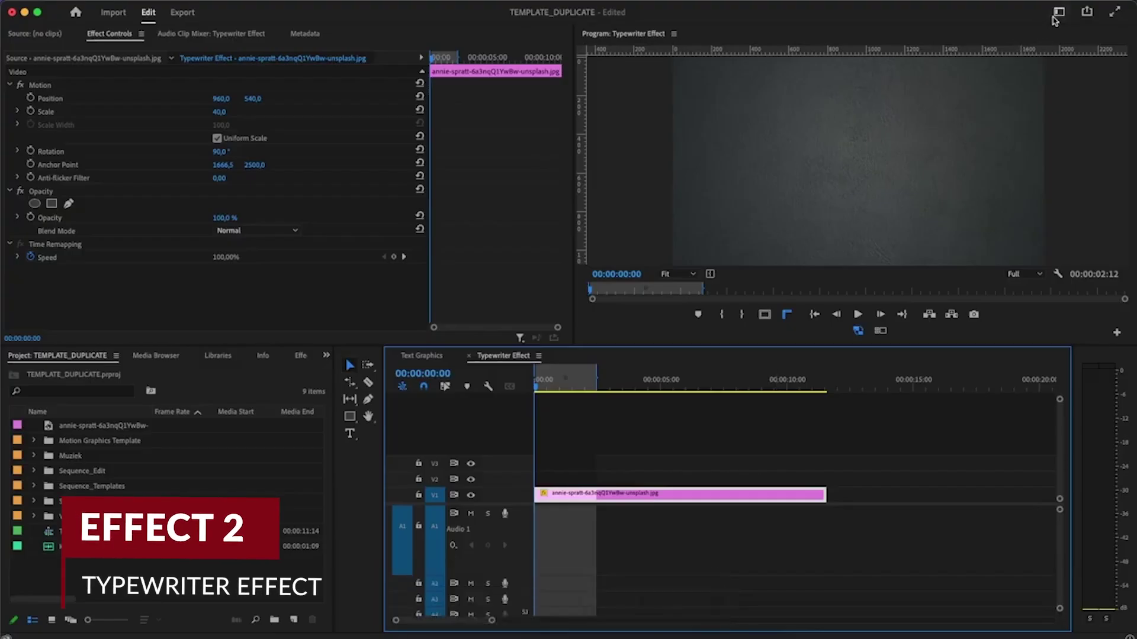
# In Captions and Graphics, type TYPEWRITER EFFECT and centre it horizontally and vertically.
pyautogui.click(1036, 11)
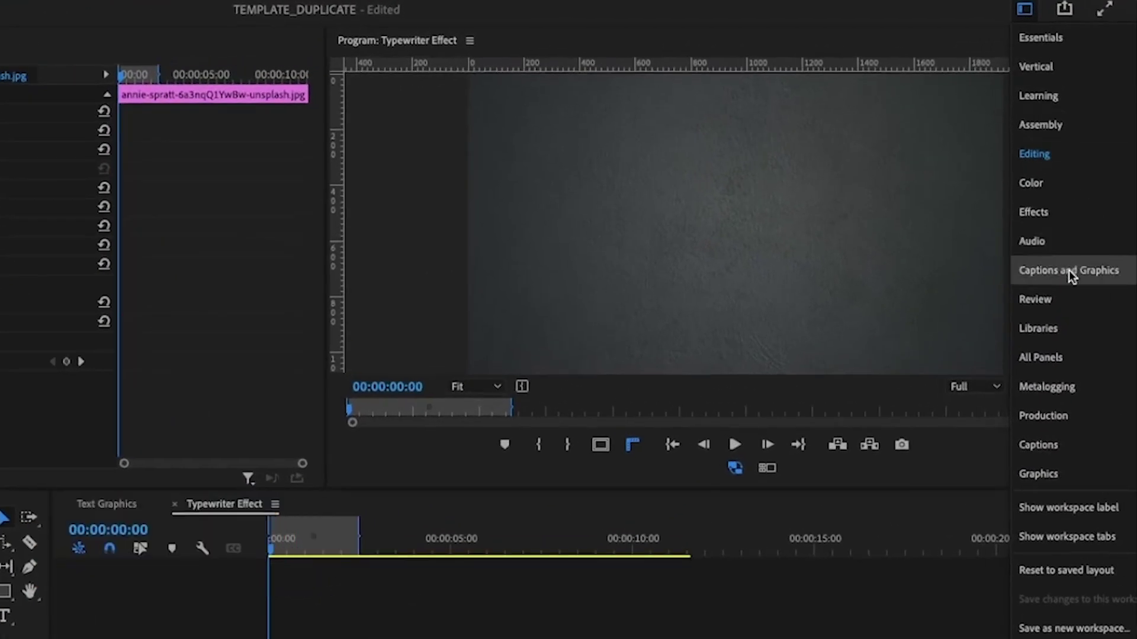
pyautogui.click(1068, 270)
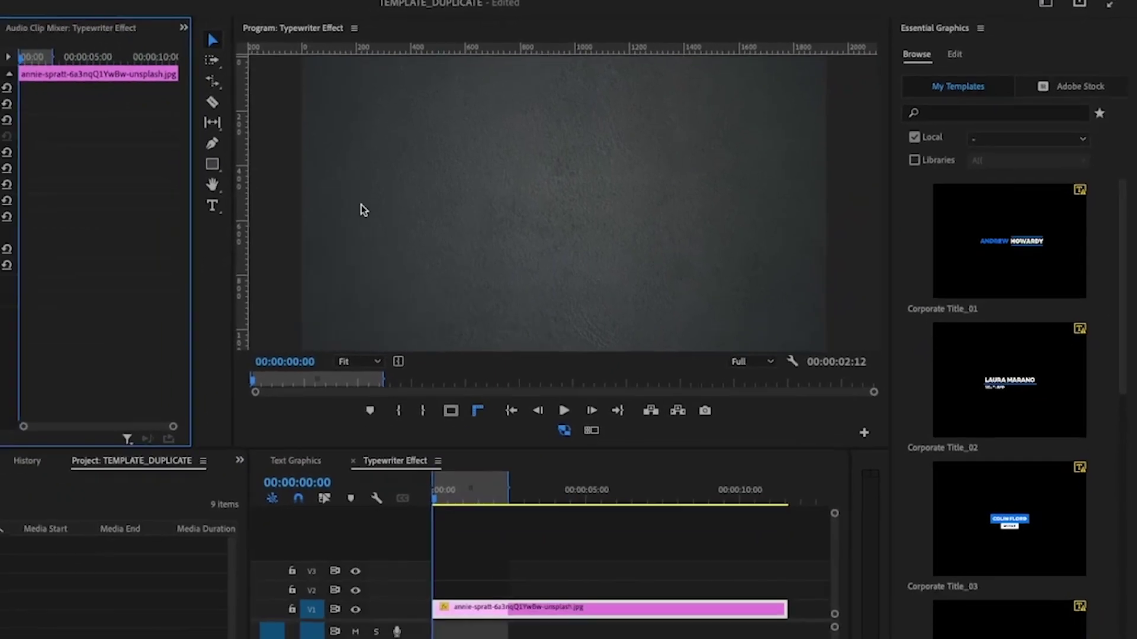
pyautogui.press('t')
pyautogui.click(482, 195)
pyautogui.write('TY')
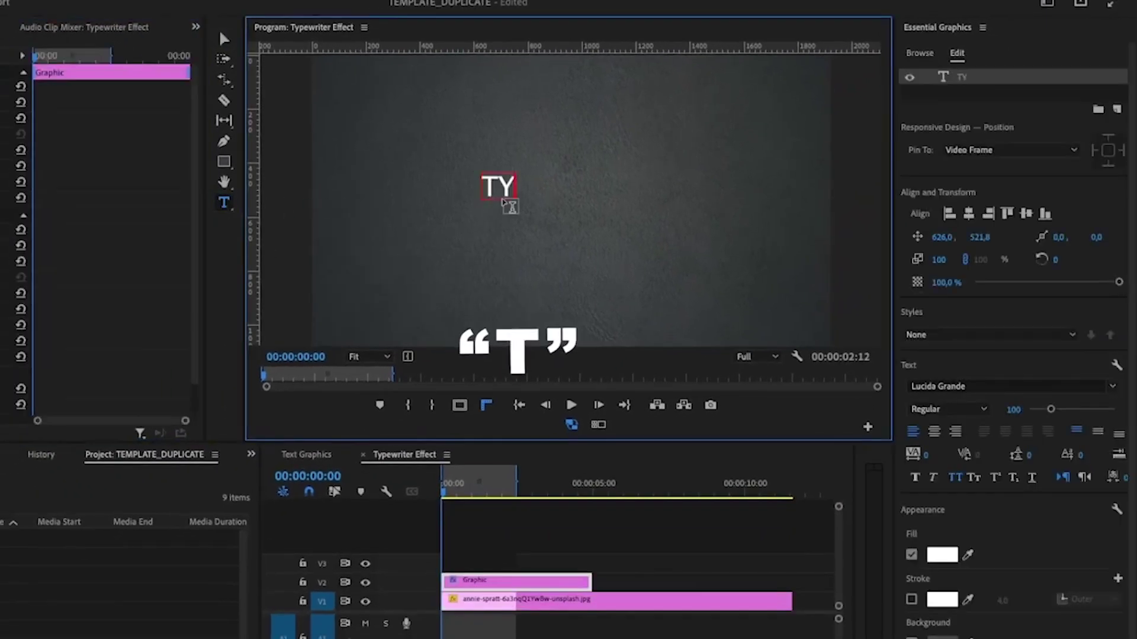
pyautogui.write('PEWRITER EFFECT')
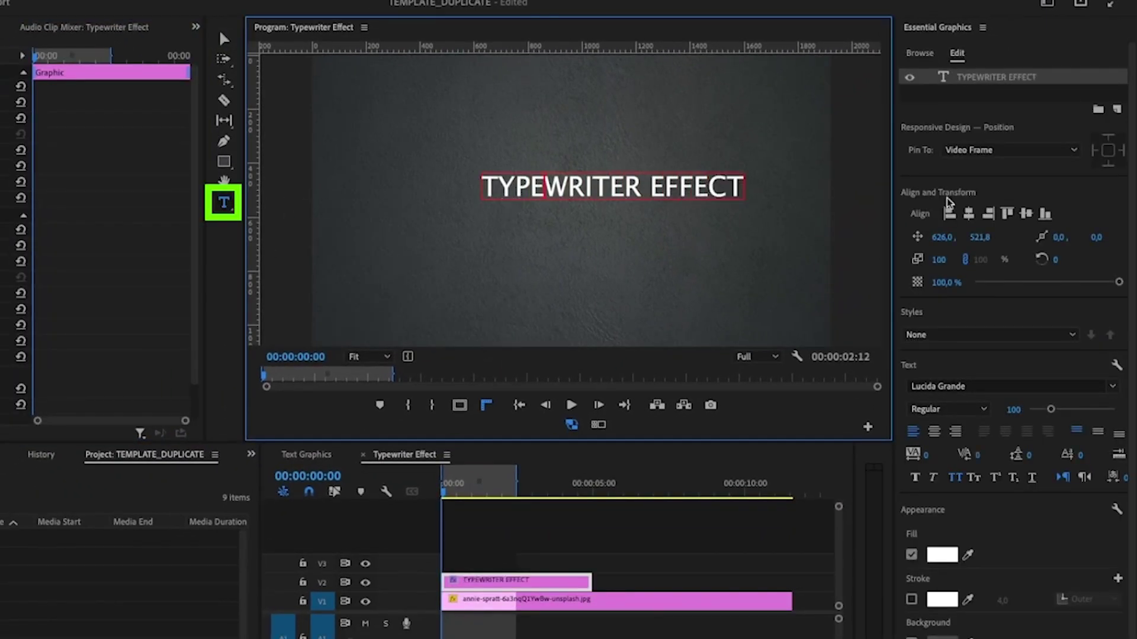
pyautogui.click(968, 213)
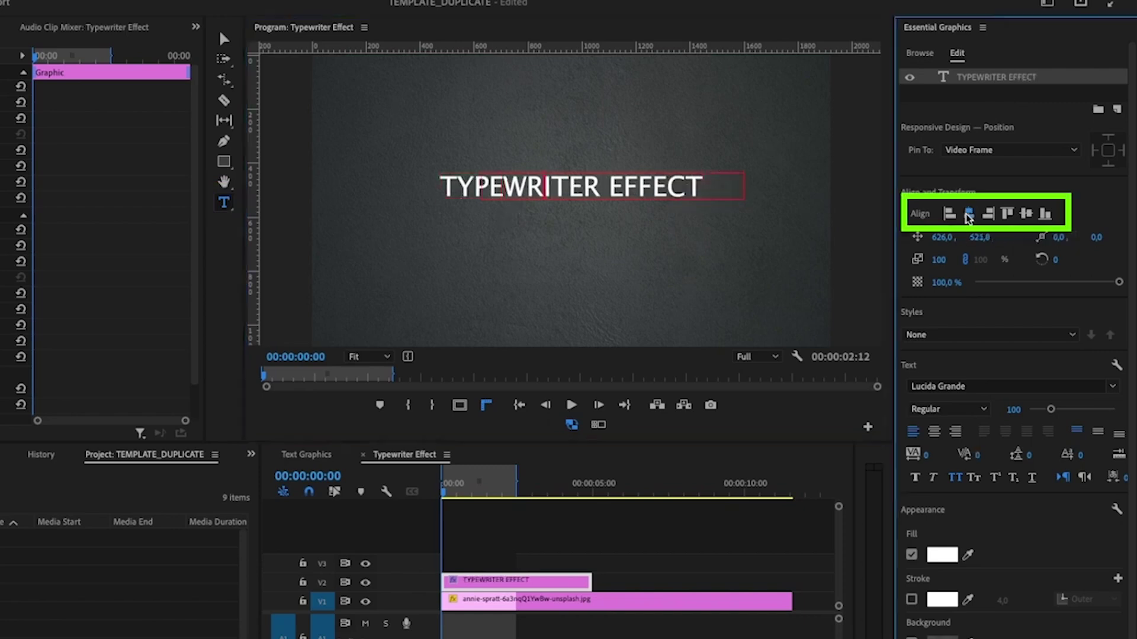
pyautogui.click(1025, 214)
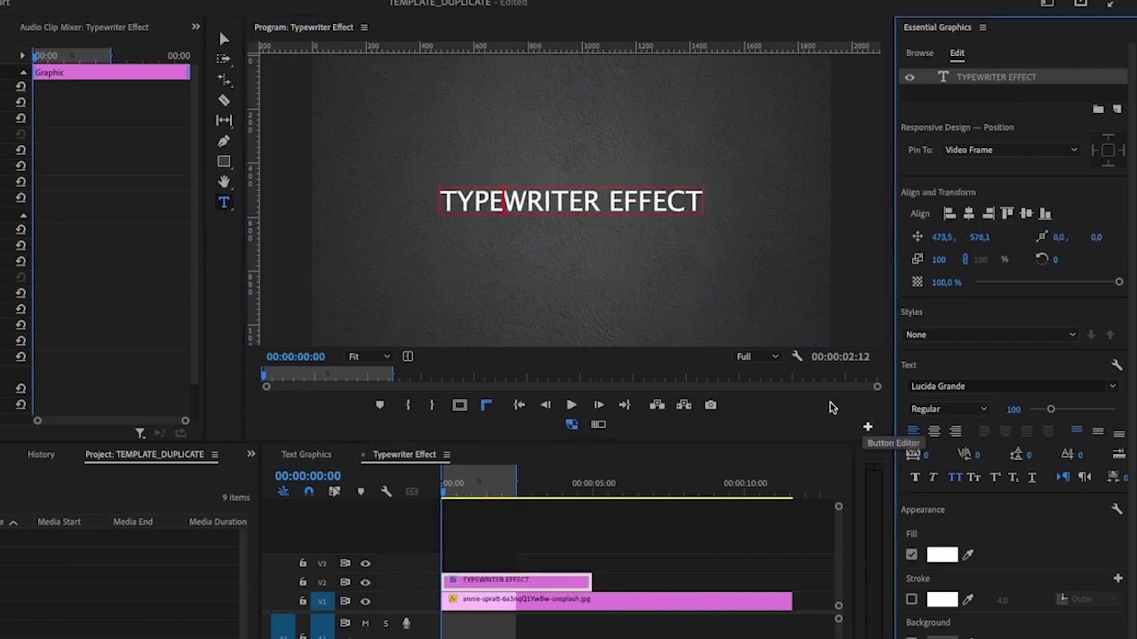
# Raise the title's tracking to 100.
pyautogui.click(656, 189)
pyautogui.hotkey('ctrl', 'a')
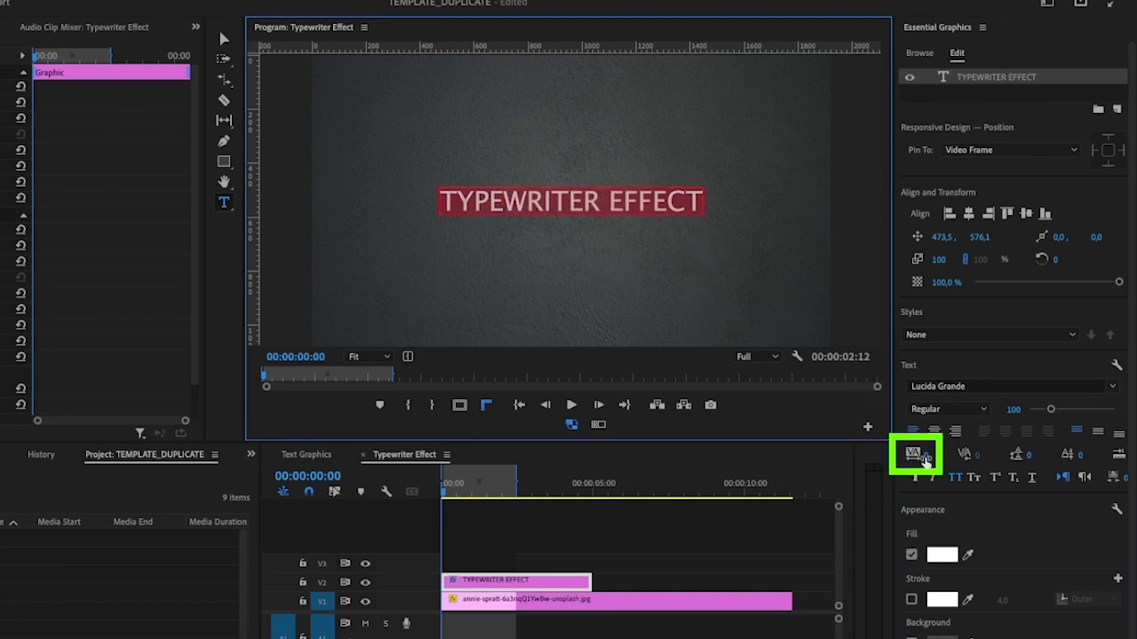
pyautogui.moveTo(926, 459); pyautogui.dragTo(986, 458)
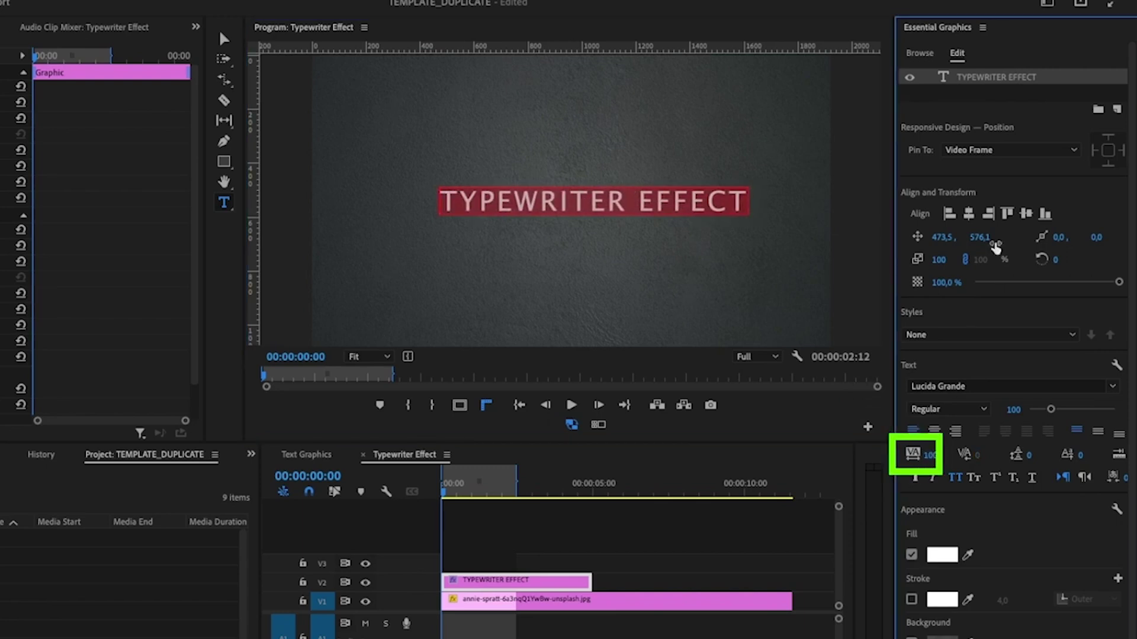
pyautogui.click(969, 213)
# Apply the Crop effect to the TYPEWRITER EFFECT title clip.
pyautogui.click(1026, 214)
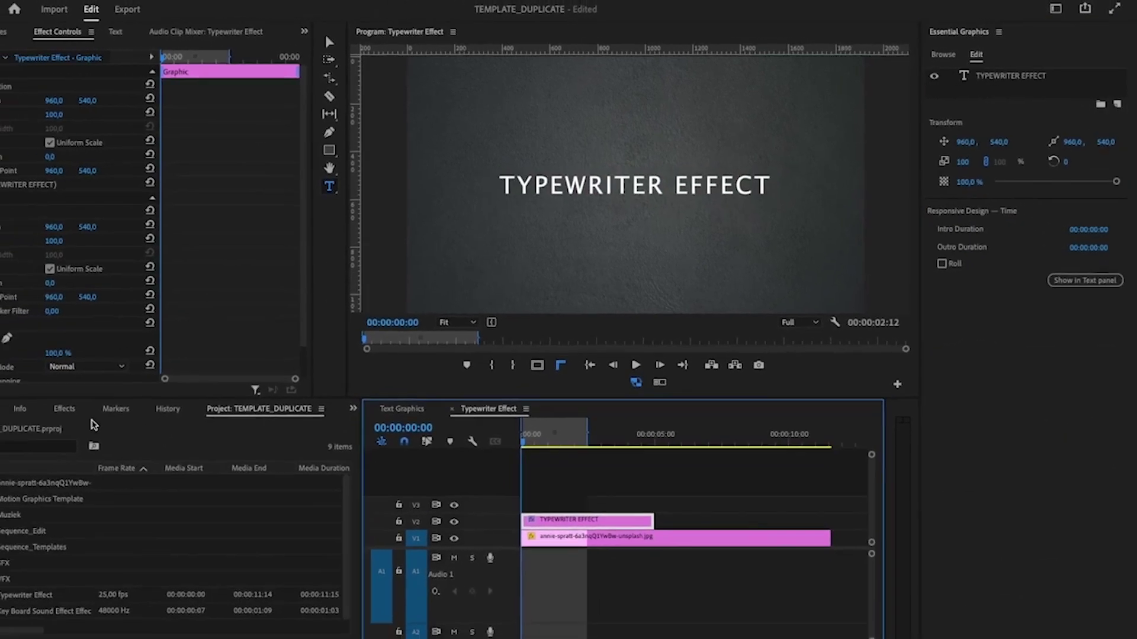
pyautogui.click(64, 408)
pyautogui.click(38, 431)
pyautogui.write('crop')
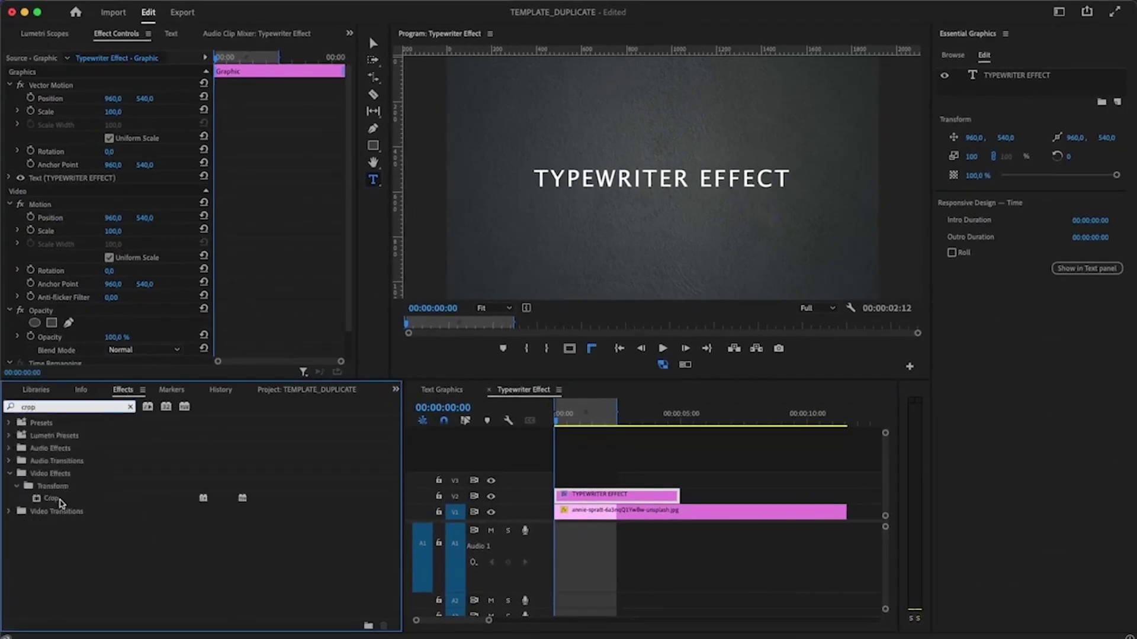
pyautogui.moveTo(60, 501); pyautogui.dragTo(510, 479)
pyautogui.moveTo(602, 493); pyautogui.dragTo(602, 495)
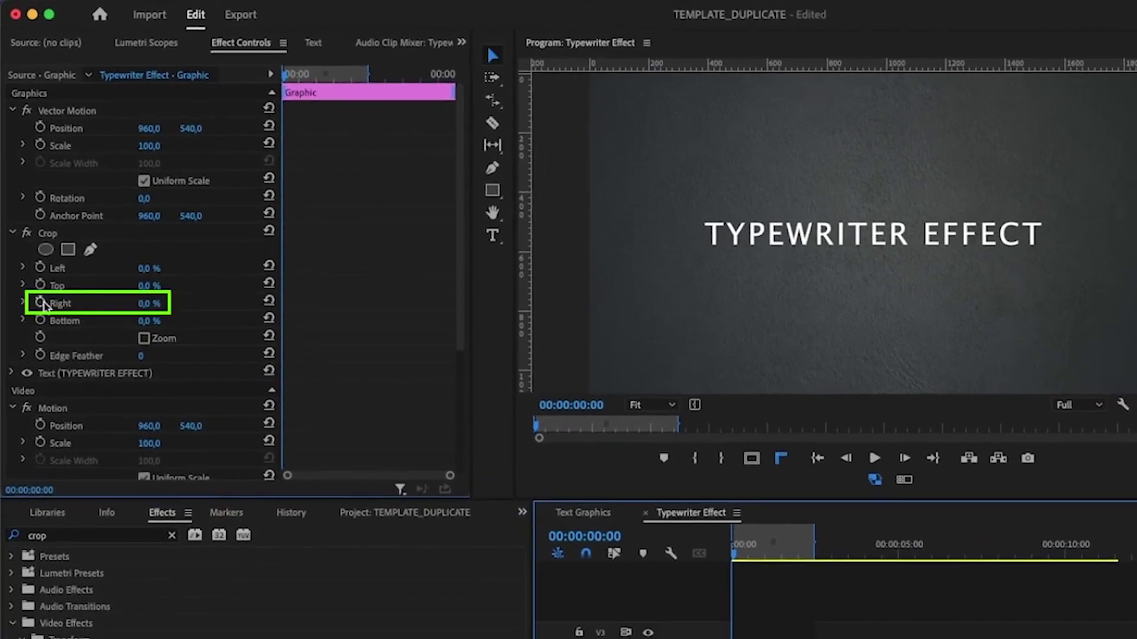
# Keyframe Crop Right from 100% to 0% for a left-to-right reveal.
pyautogui.click(41, 303)
pyautogui.moveTo(286, 303); pyautogui.dragTo(332, 307)
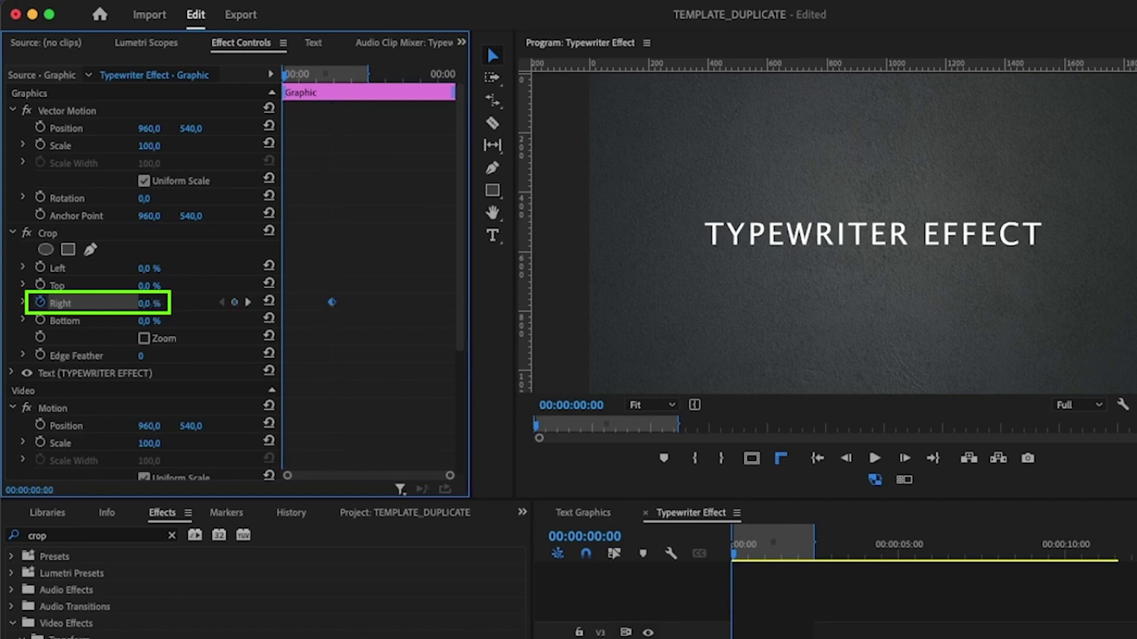
pyautogui.write('100')
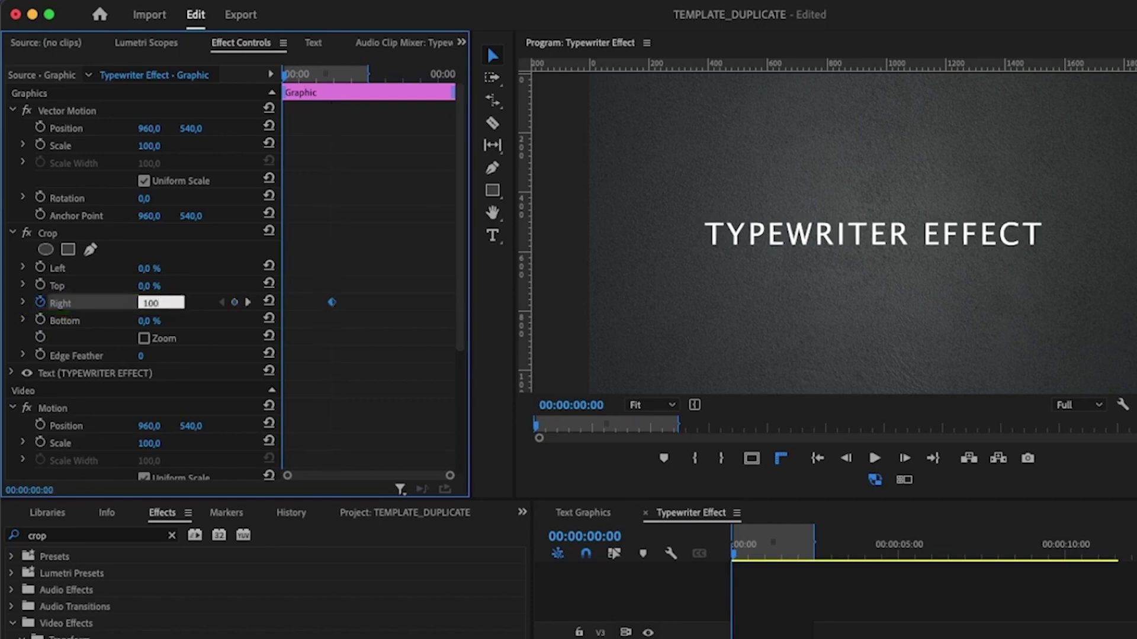
pyautogui.press('Return')
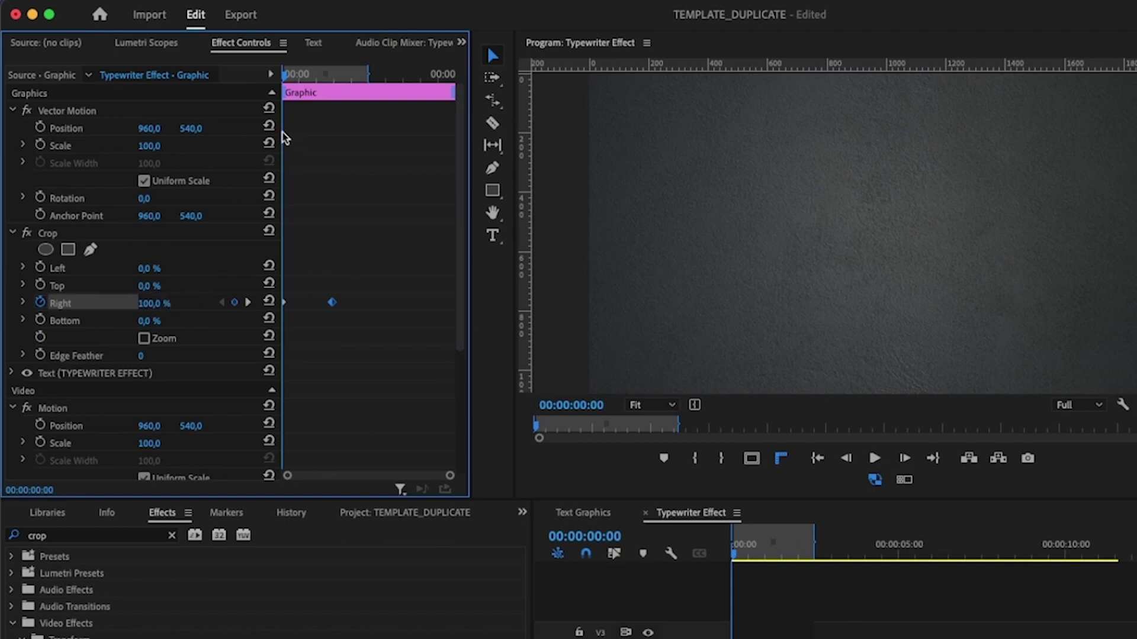
pyautogui.moveTo(290, 76); pyautogui.dragTo(339, 75)
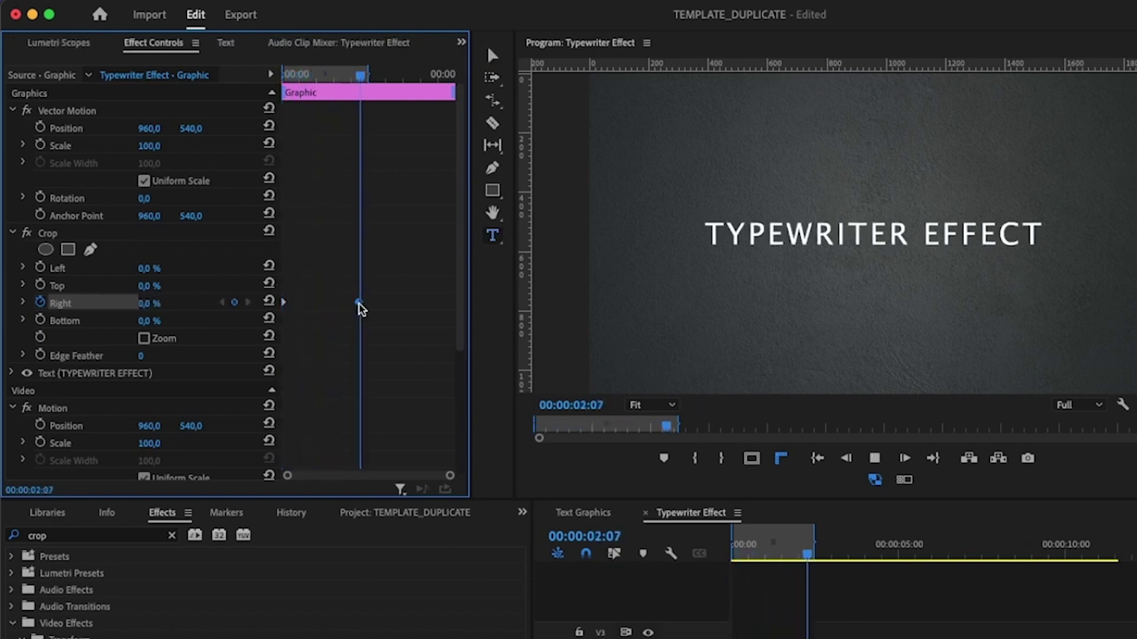
pyautogui.moveTo(359, 304); pyautogui.dragTo(311, 304)
pyautogui.moveTo(308, 76); pyautogui.dragTo(283, 76)
pyautogui.press('space')
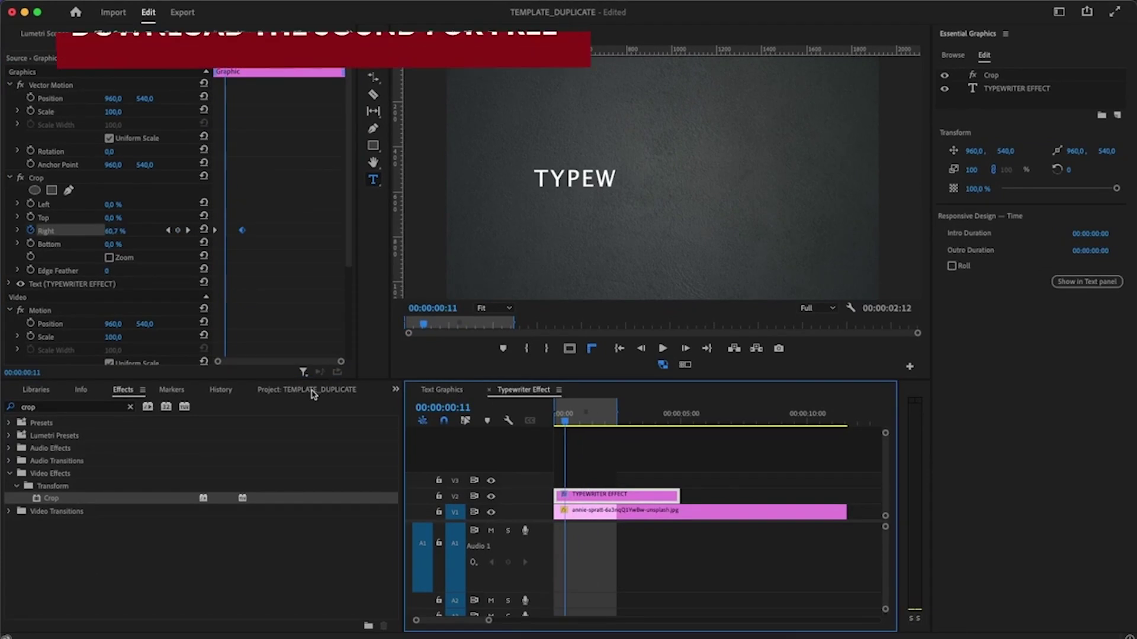
# Put the Key Board Sound Effect on track A1 and play it with the title.
pyautogui.click(307, 390)
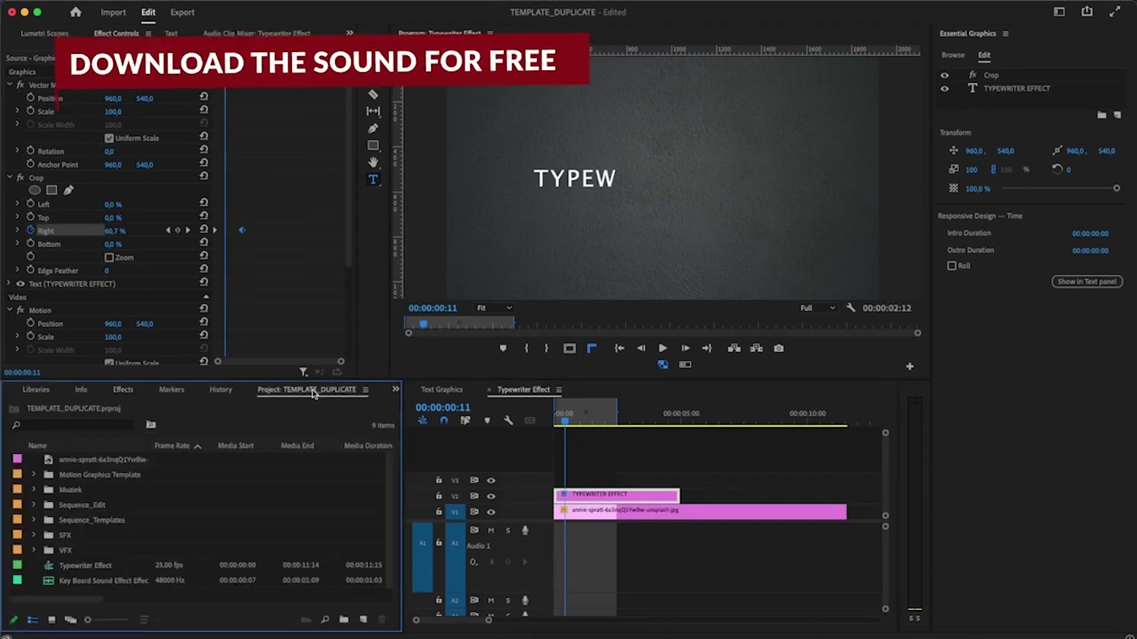
pyautogui.moveTo(100, 581); pyautogui.dragTo(571, 534)
pyautogui.press('space')
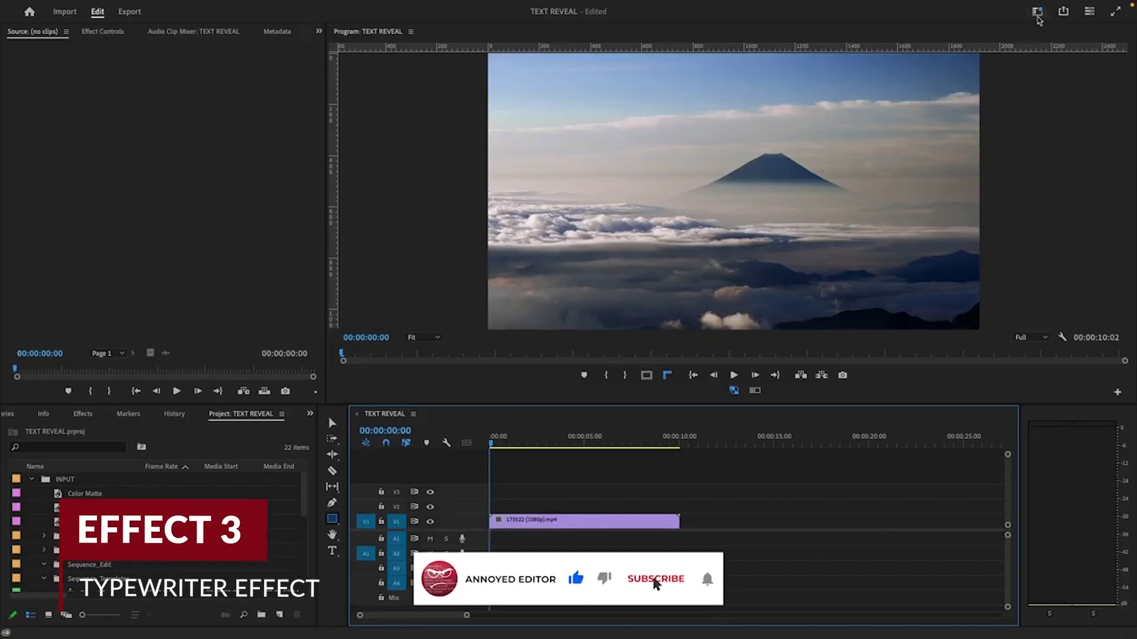
# In Captions and Graphics, type TEXT REVEAL over the mountain footage.
pyautogui.click(1036, 12)
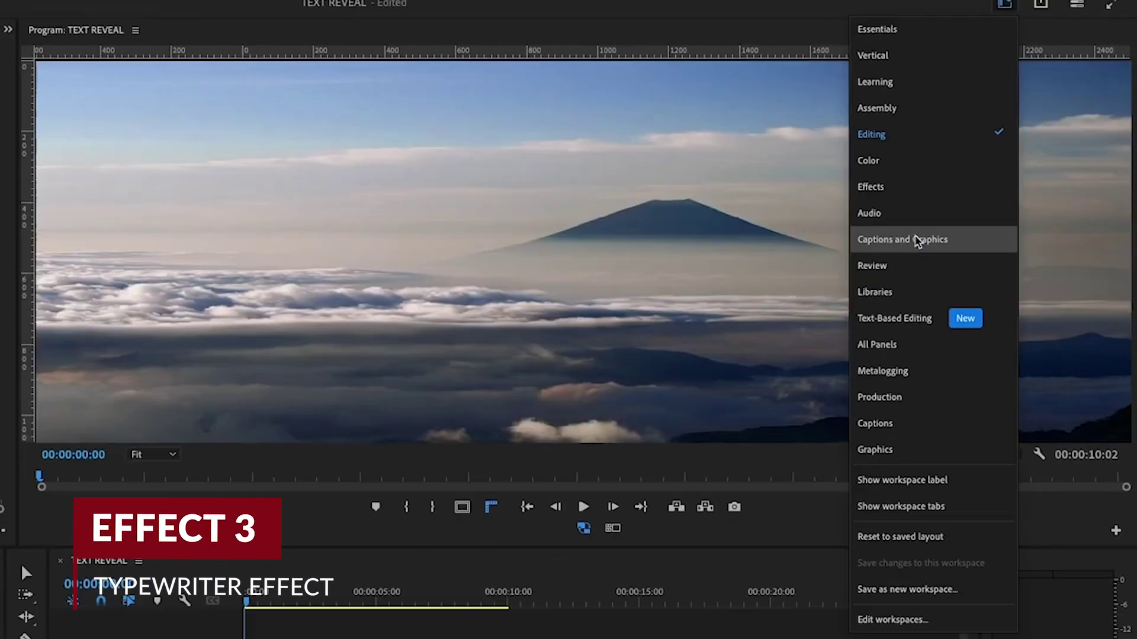
pyautogui.click(971, 182)
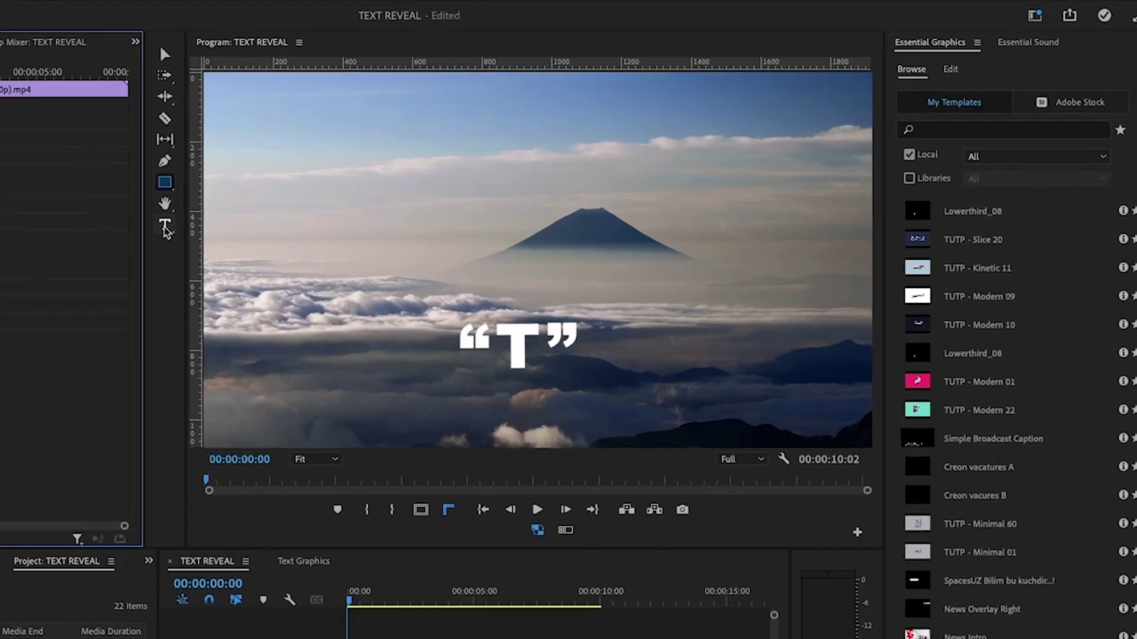
pyautogui.click(386, 170)
pyautogui.click(407, 305)
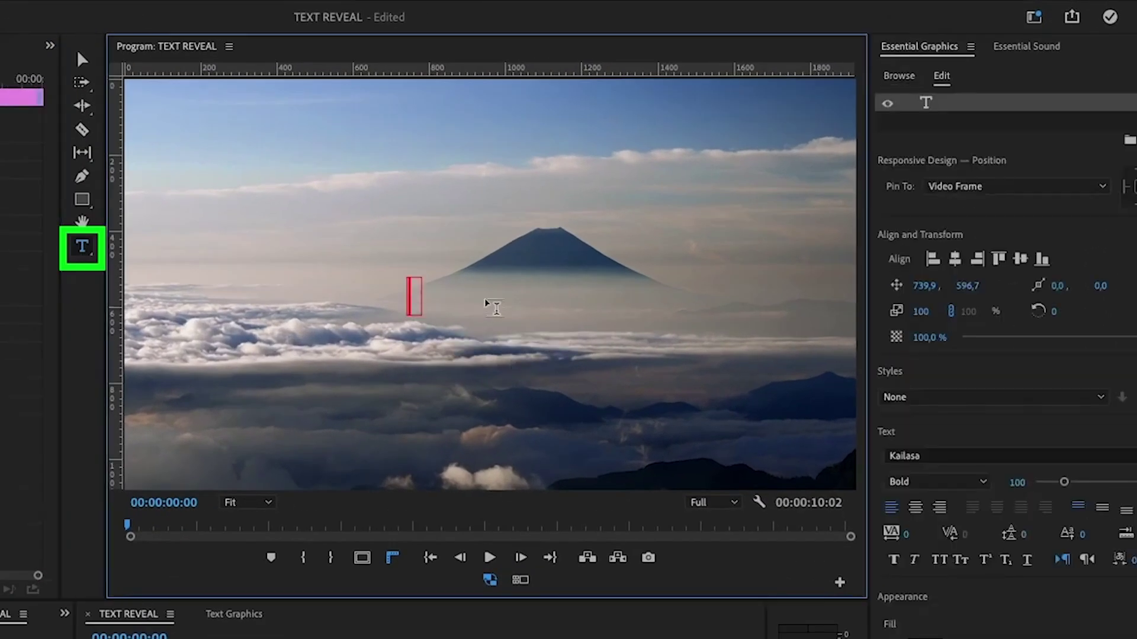
pyautogui.write('TEXT REVEAL')
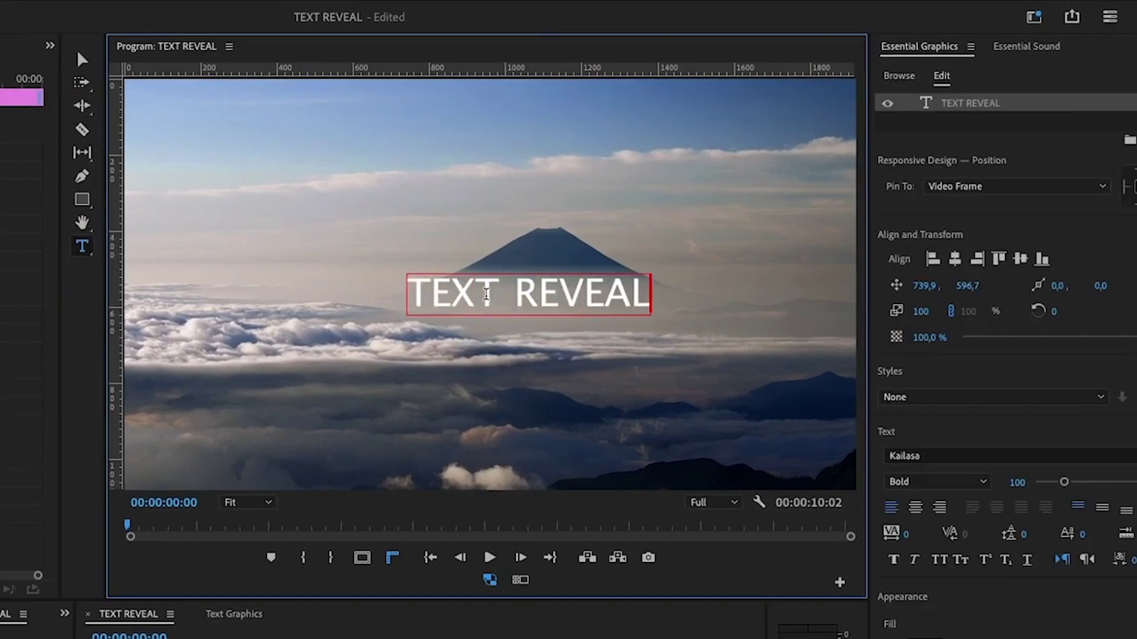
# Set the title font to Impact and centre it horizontally and vertically.
pyautogui.press('super+a')
pyautogui.click(949, 456)
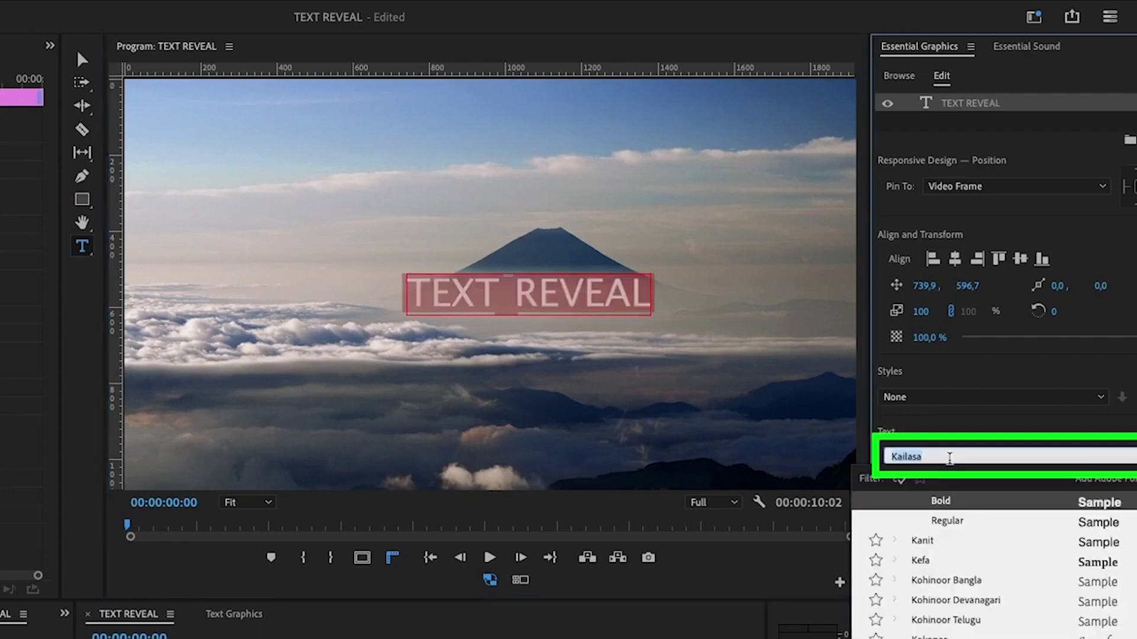
pyautogui.write('imp')
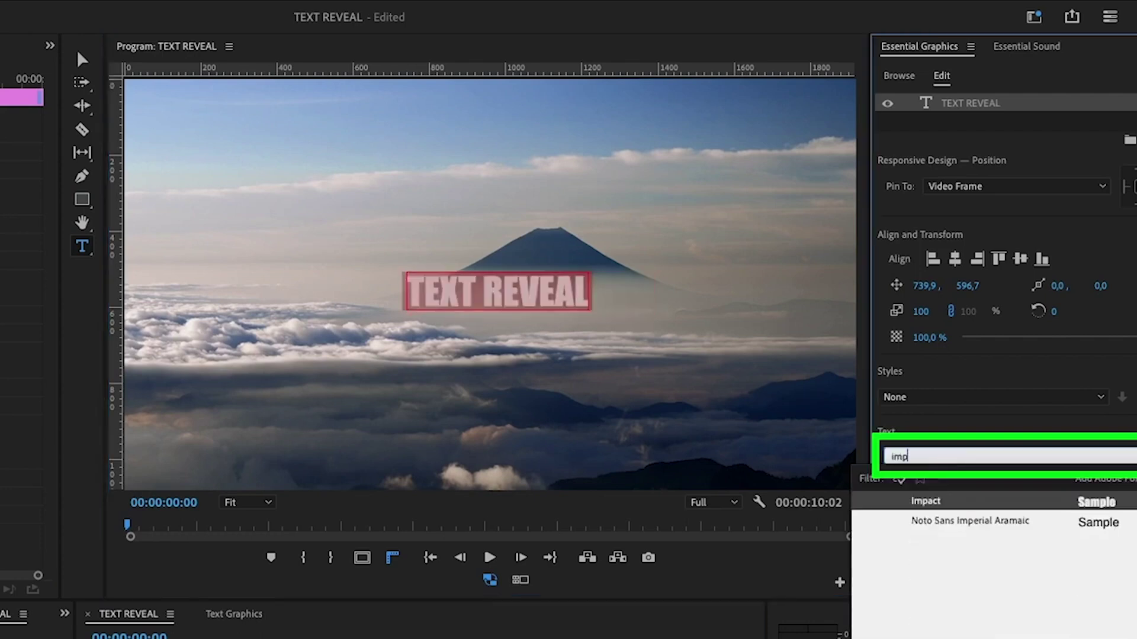
pyautogui.click(932, 502)
pyautogui.click(954, 259)
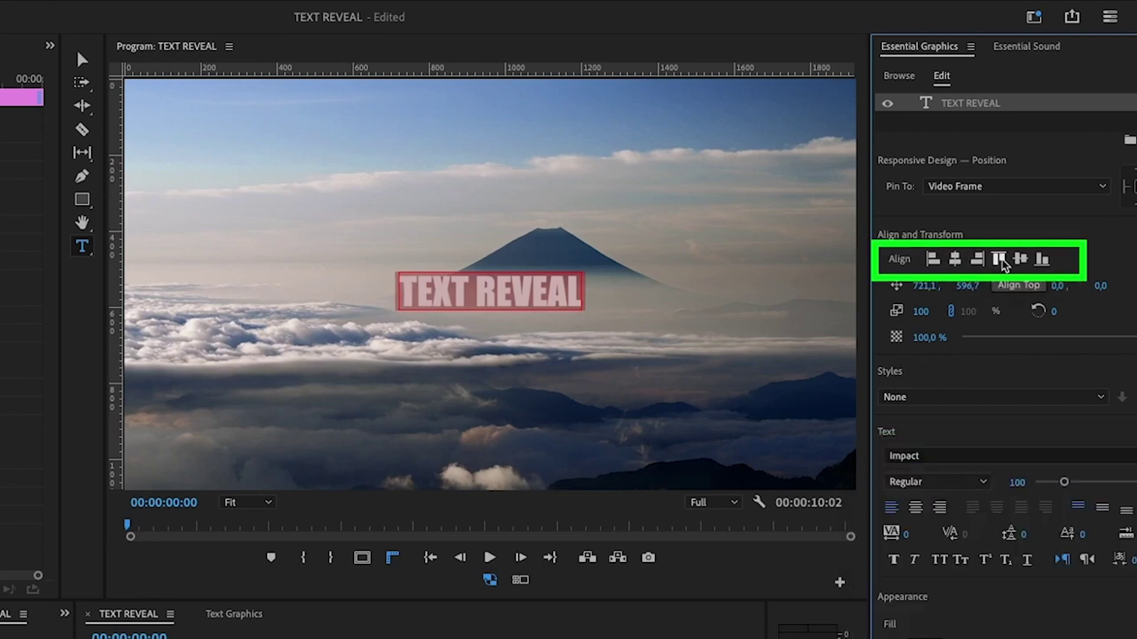
pyautogui.click(1020, 261)
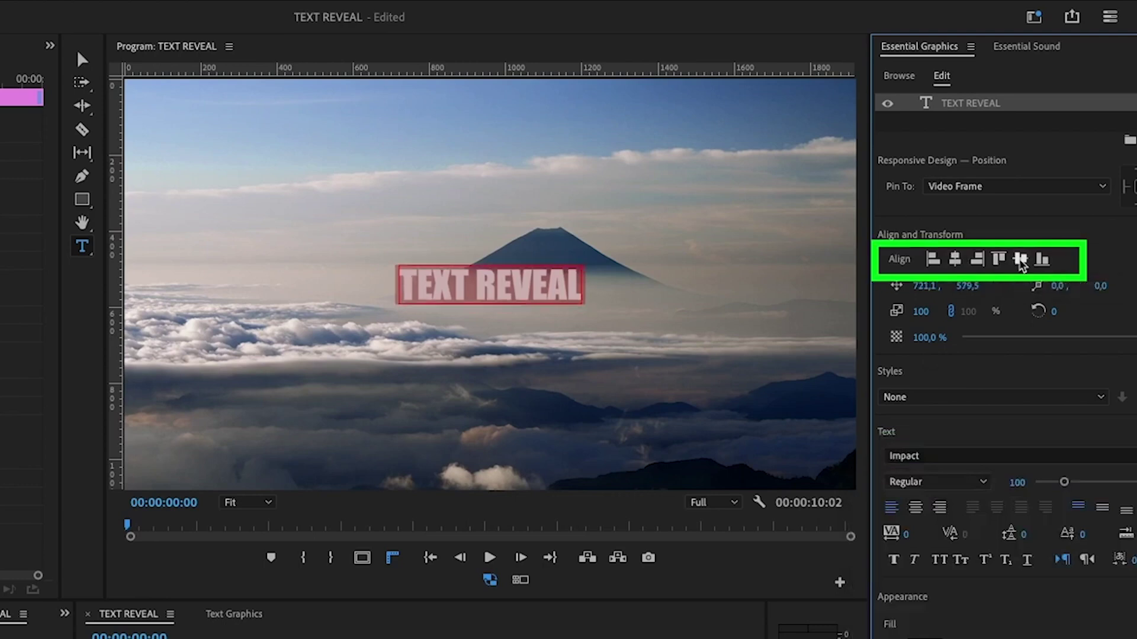
# Draw a 556 × 129 rectangle over TEXT REVEAL and enable Mask with Shape.
pyautogui.click(81, 200)
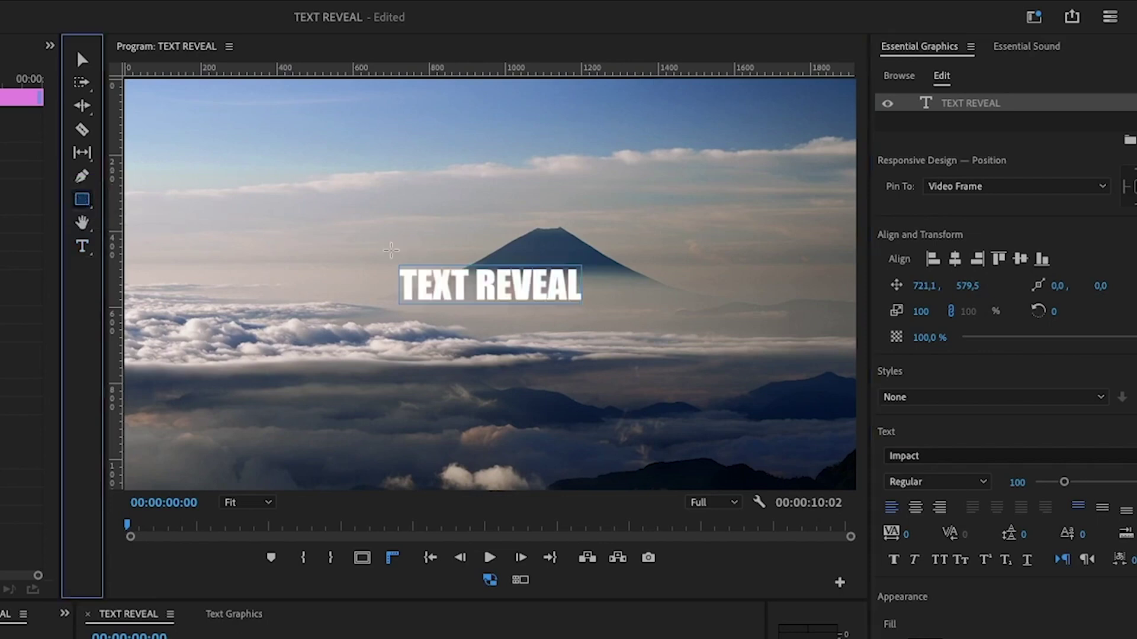
pyautogui.moveTo(391, 258); pyautogui.dragTo(602, 314)
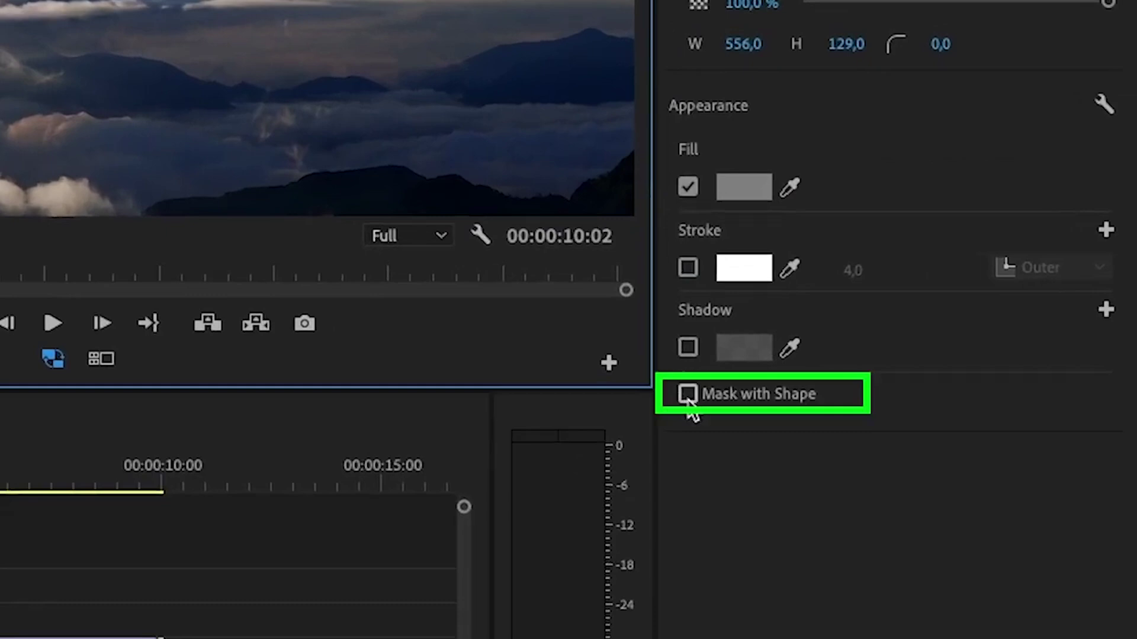
pyautogui.click(687, 394)
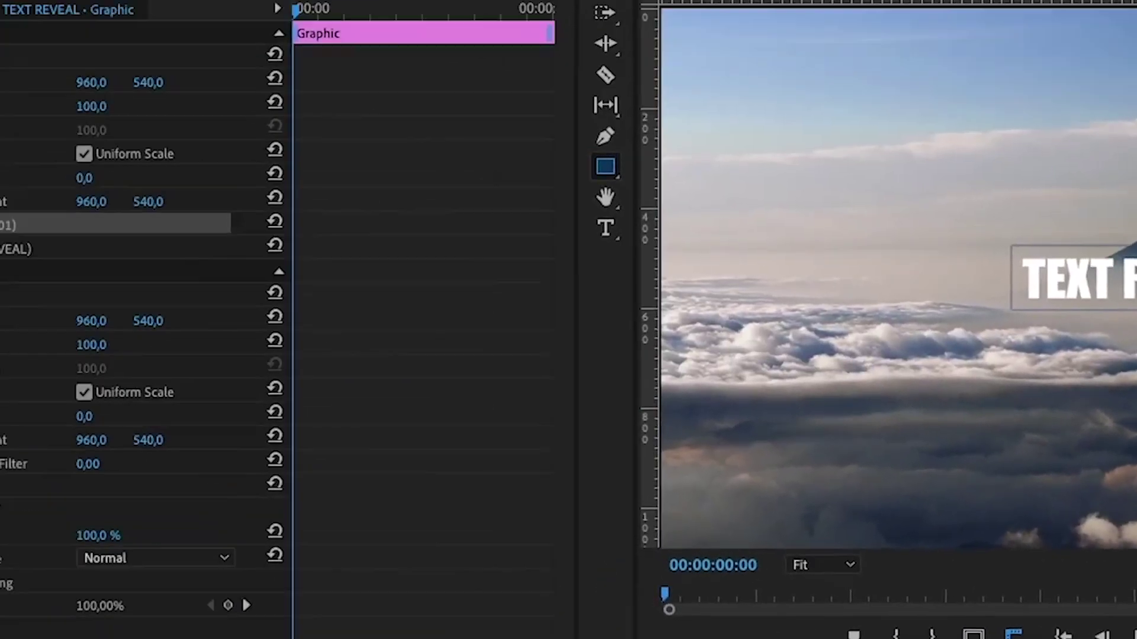
# Keyframe the text Position, starting at 721,1 / 695,5 hidden below the mask.
pyautogui.click(110, 290)
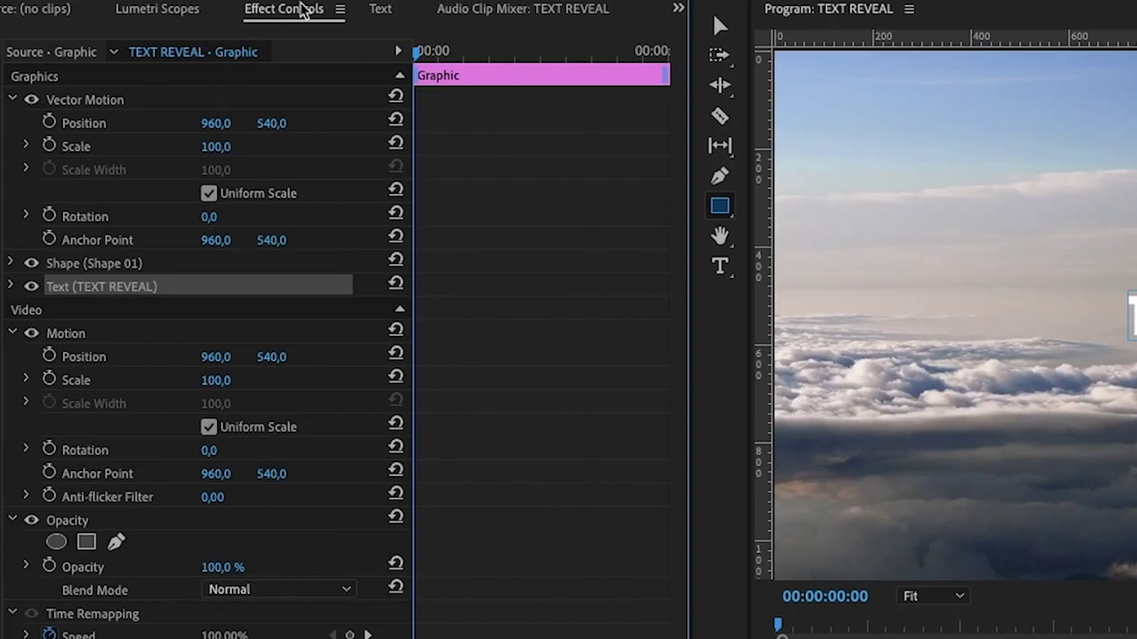
pyautogui.click(10, 287)
pyautogui.moveTo(687, 343); pyautogui.dragTo(648, 575)
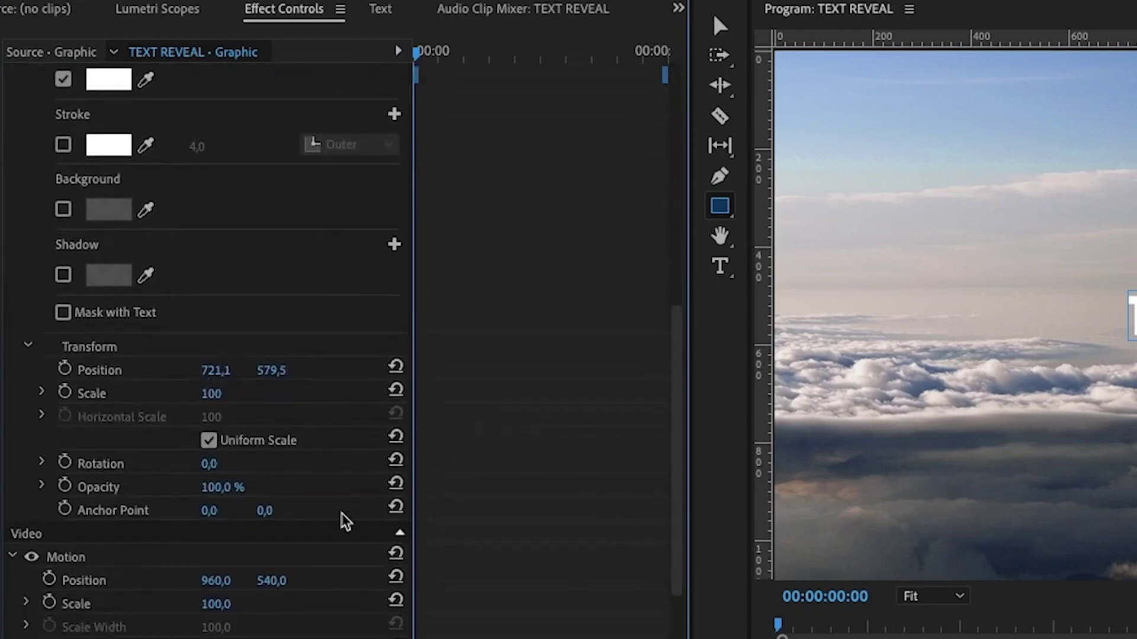
pyautogui.click(65, 370)
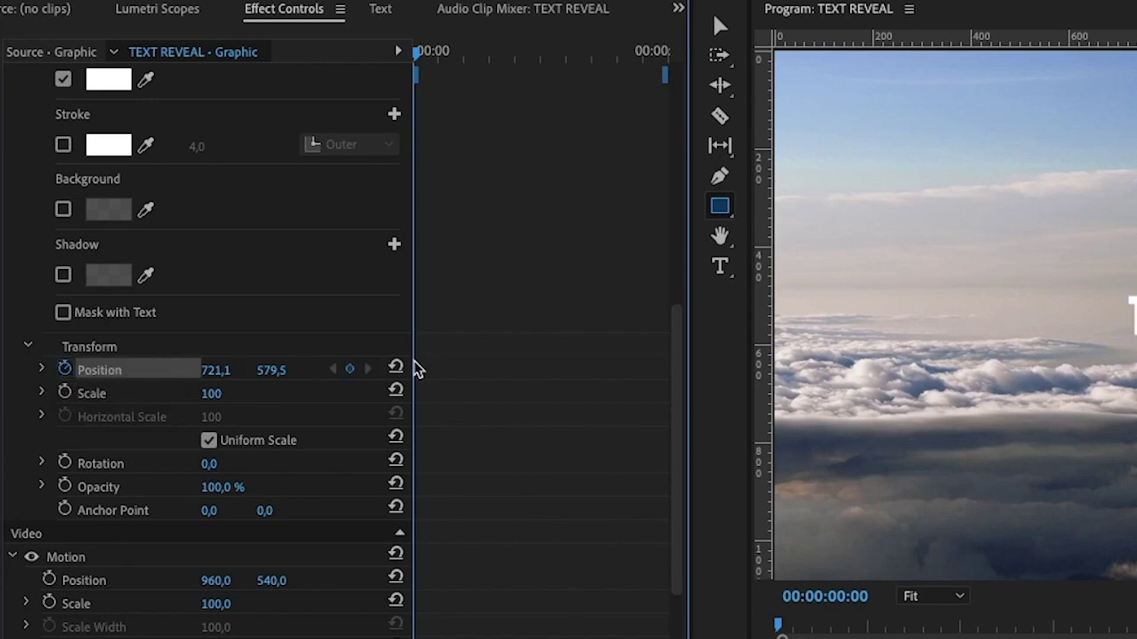
pyautogui.moveTo(451, 371); pyautogui.dragTo(520, 371)
pyautogui.moveTo(273, 375); pyautogui.dragTo(326, 375)
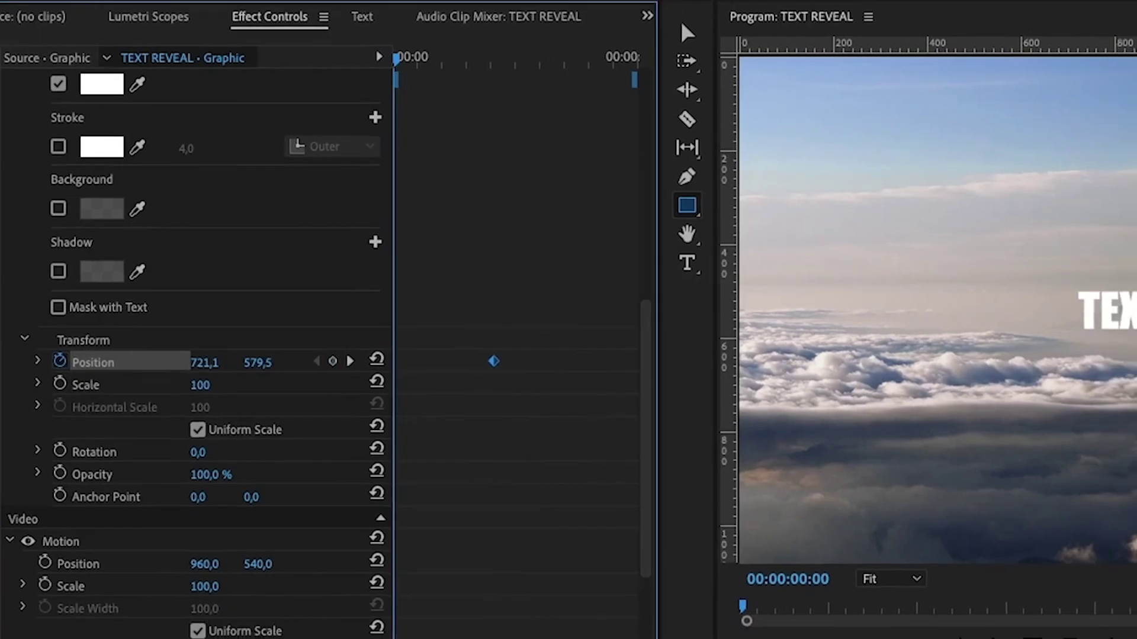
pyautogui.moveTo(270, 346); pyautogui.dragTo(304, 345)
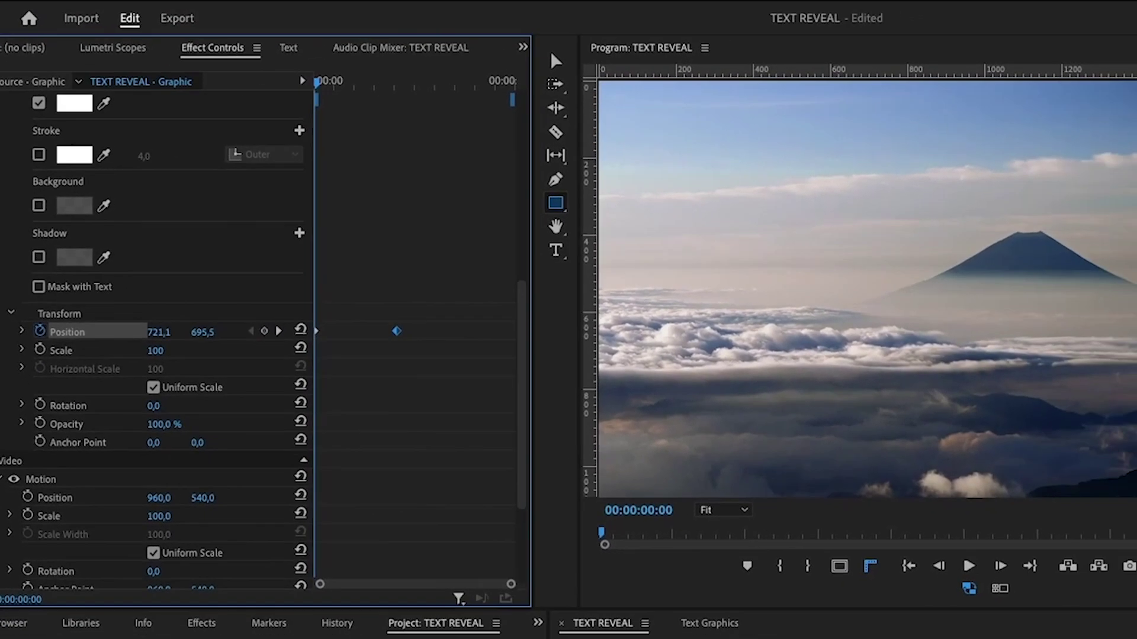
# Shift the Position keyframe slightly earlier and replay the reveal from the start.
pyautogui.press('space')
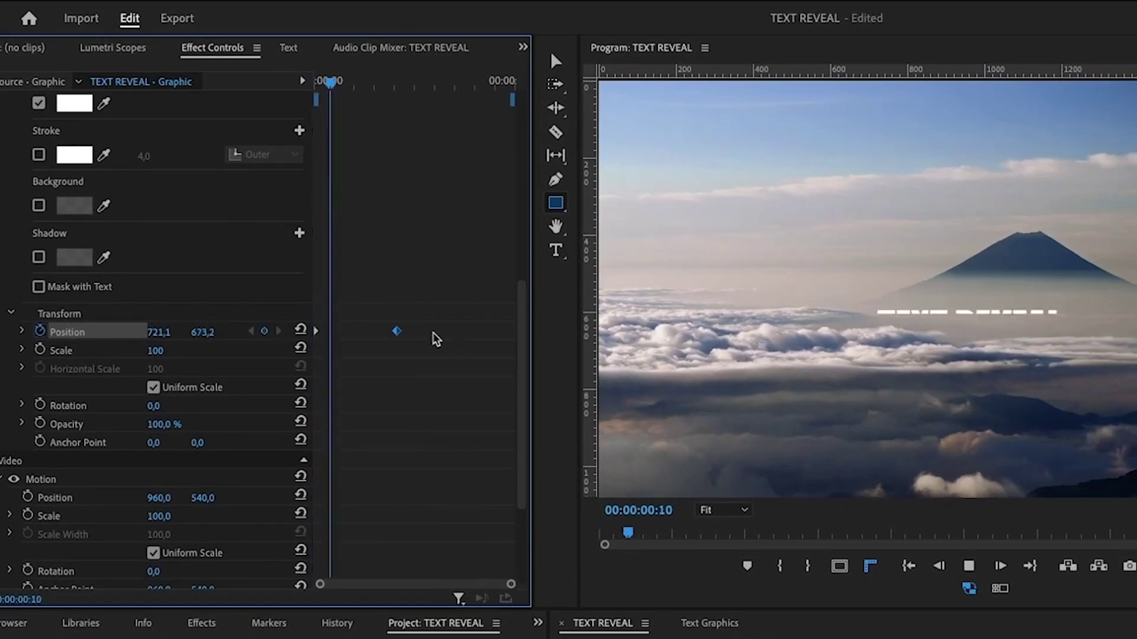
pyautogui.press('space')
pyautogui.moveTo(397, 332); pyautogui.dragTo(353, 339)
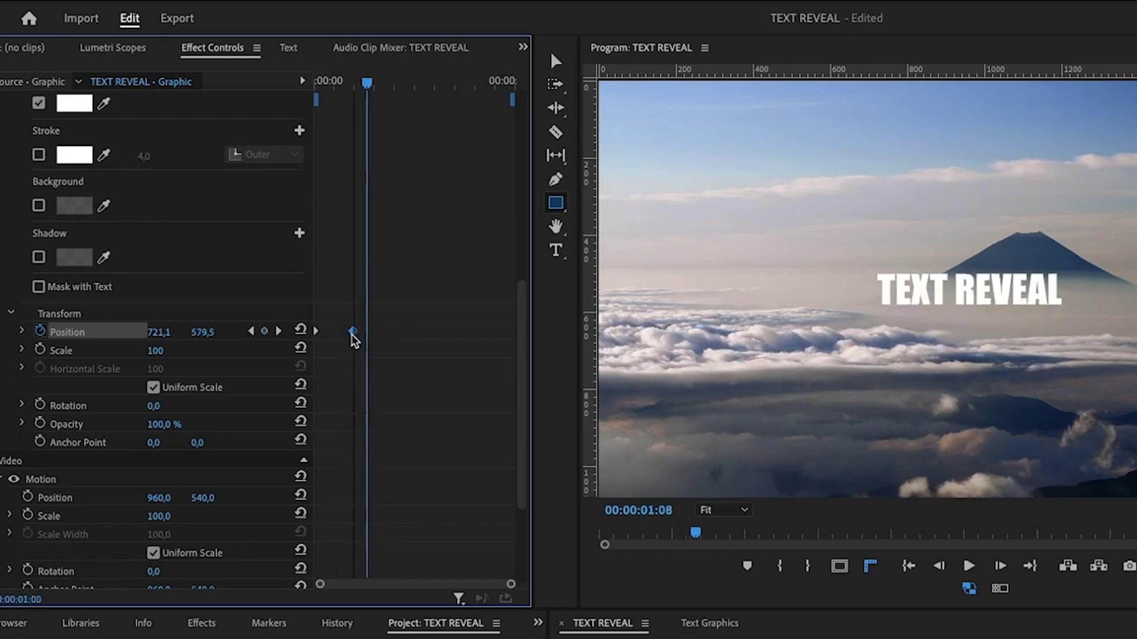
pyautogui.moveTo(325, 83); pyautogui.dragTo(265, 89)
pyautogui.press('space')
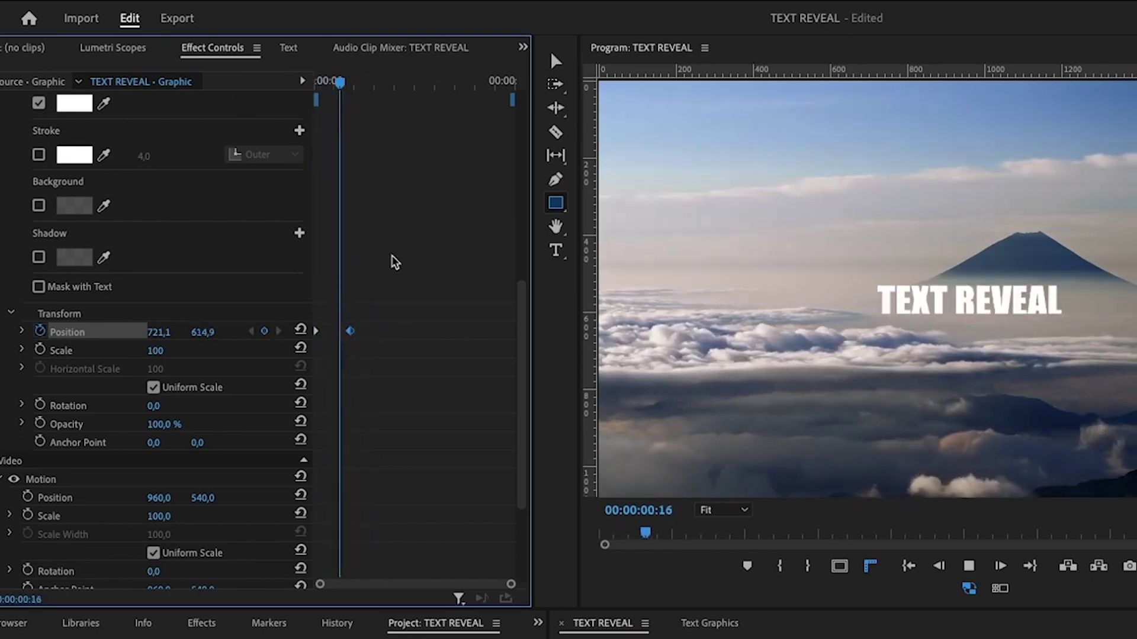
pyautogui.press('space')
# Set the Position keyframe's temporal interpolation to Ease In and play the reveal.
pyautogui.rightClick(350, 331)
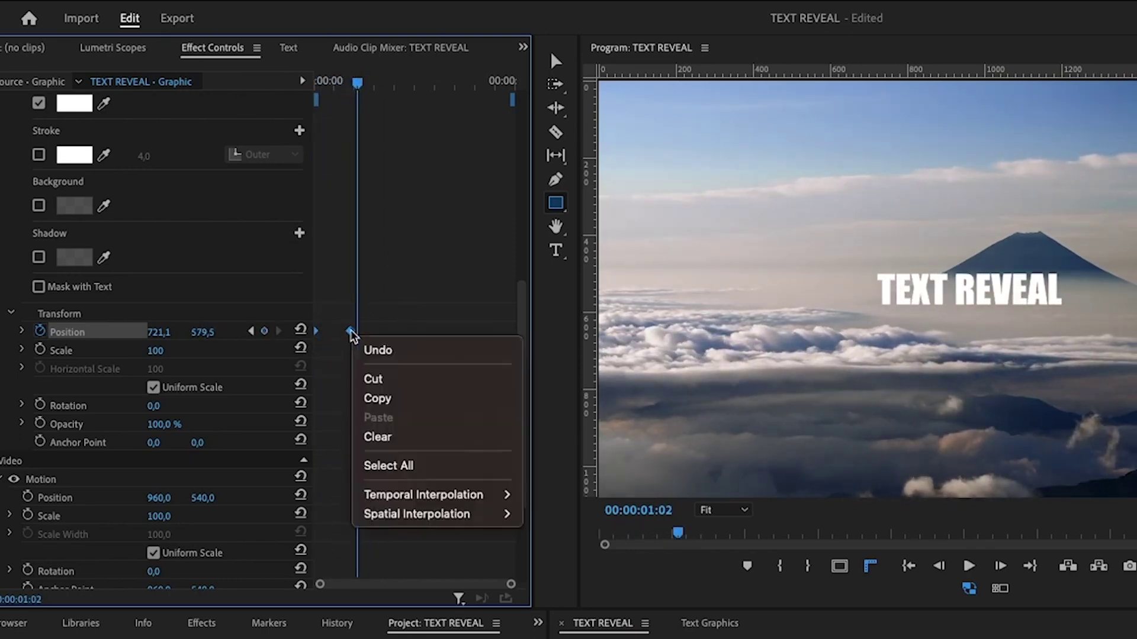
pyautogui.moveTo(456, 495)
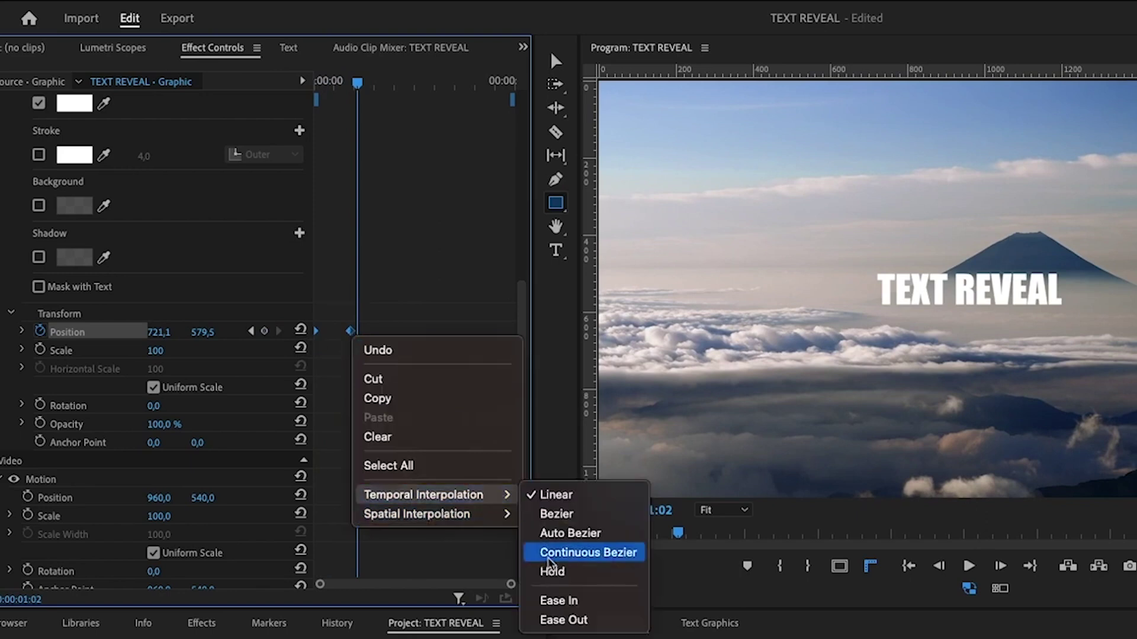
pyautogui.click(565, 602)
pyautogui.press('space')
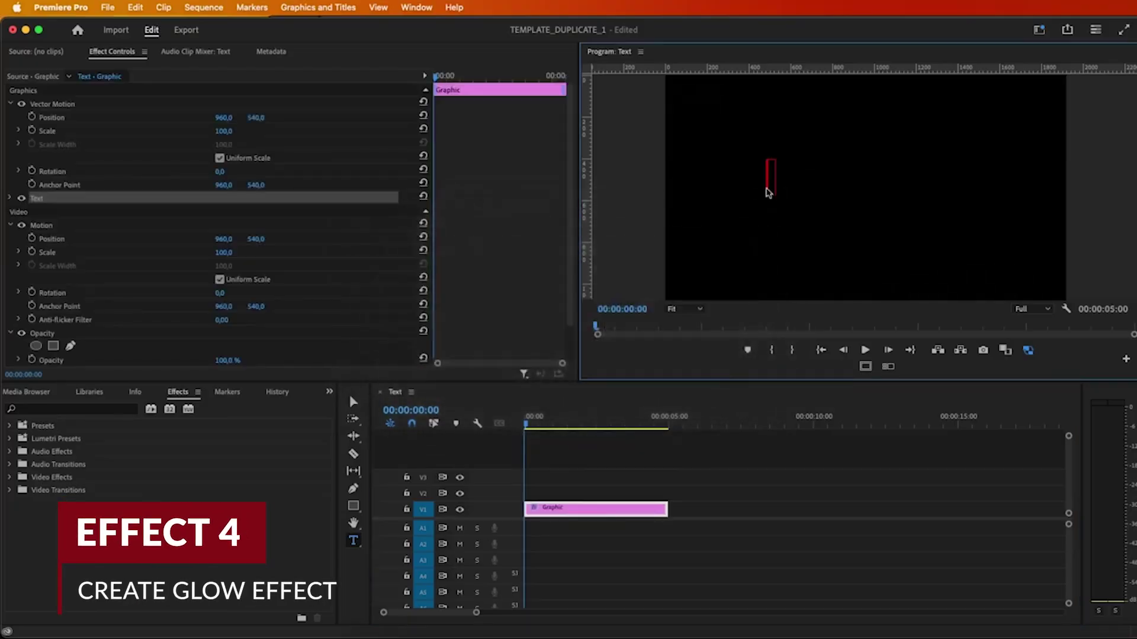
# Type GLOW in white and centre it at 960,540 in the frame.
pyautogui.write('GLOW')
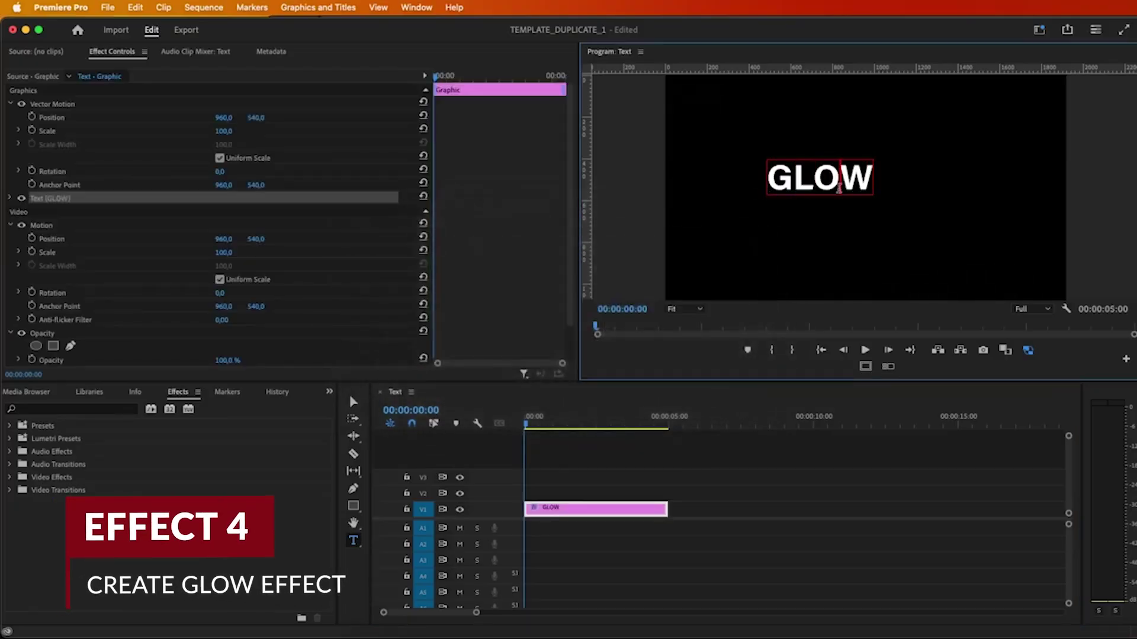
pyautogui.doubleClick(840, 181)
pyautogui.click(1038, 31)
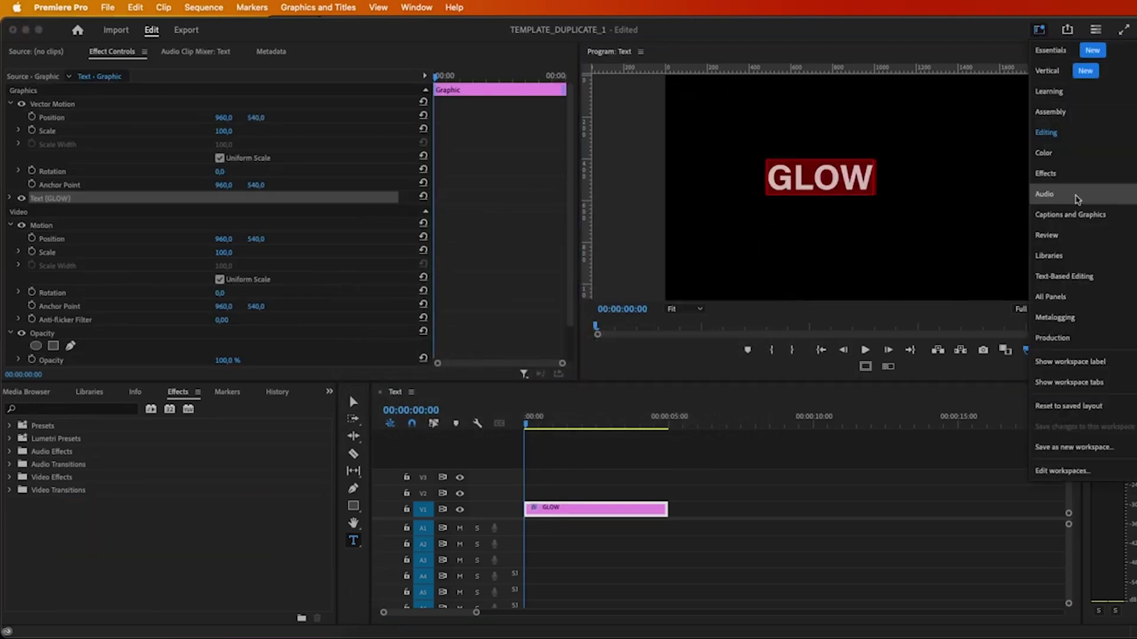
pyautogui.click(1071, 286)
pyautogui.click(997, 210)
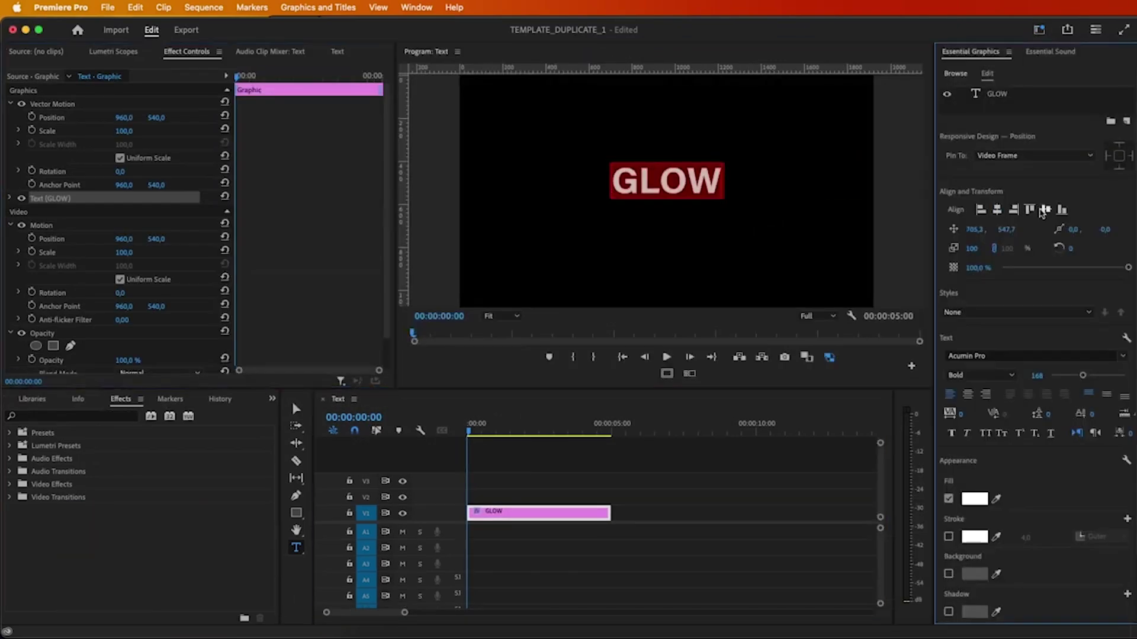
pyautogui.click(1046, 209)
pyautogui.press('Escape')
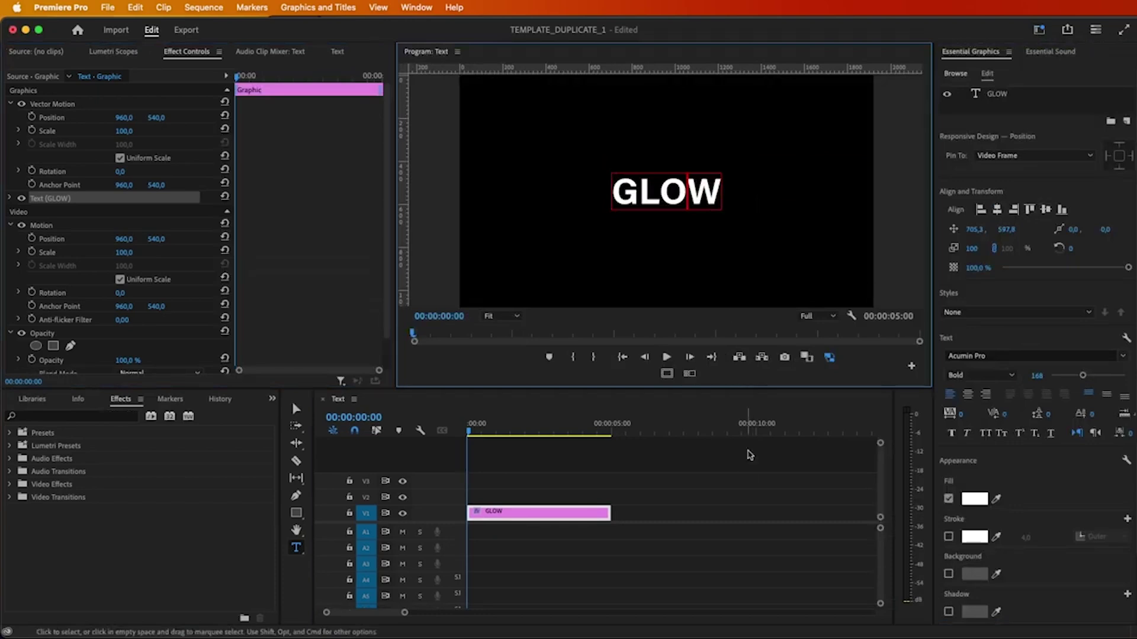
pyautogui.click(732, 478)
# Alt-drag the GLOW clip onto V2 to duplicate it, then reselect the lower copy.
pyautogui.click(535, 514)
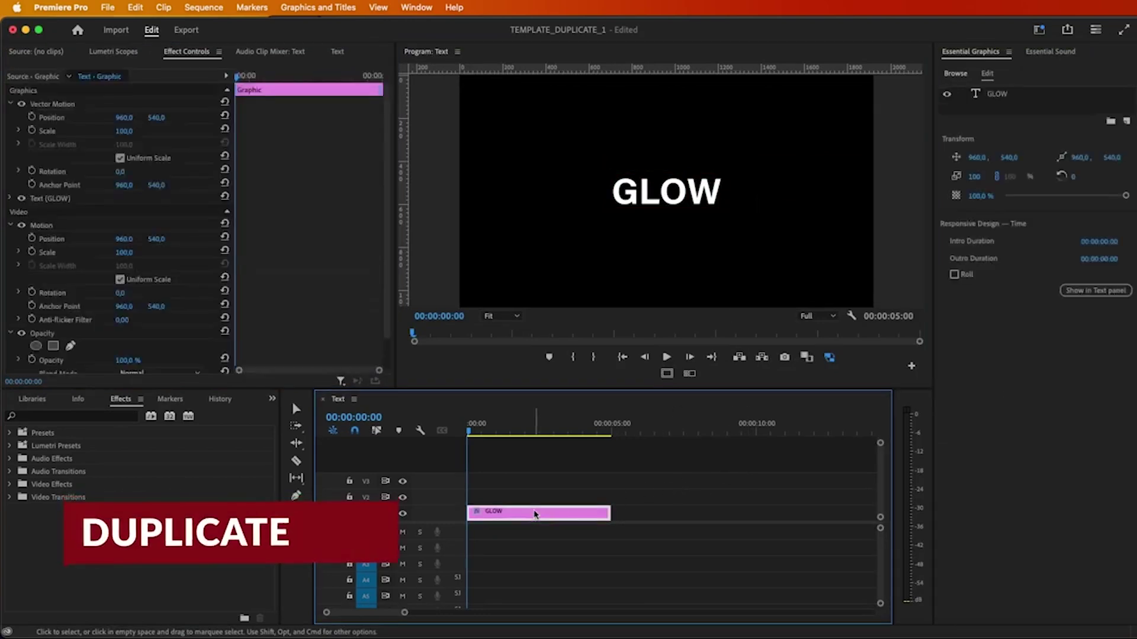
pyautogui.moveTo(536, 513); pyautogui.dragTo(537, 496)
pyautogui.click(629, 466)
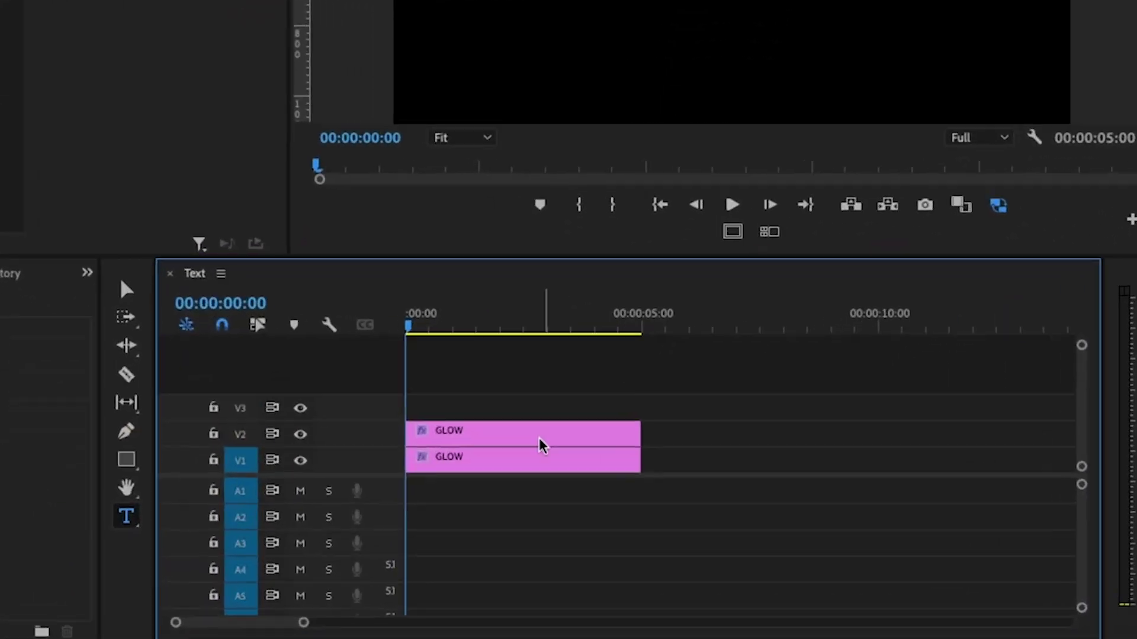
pyautogui.click(527, 513)
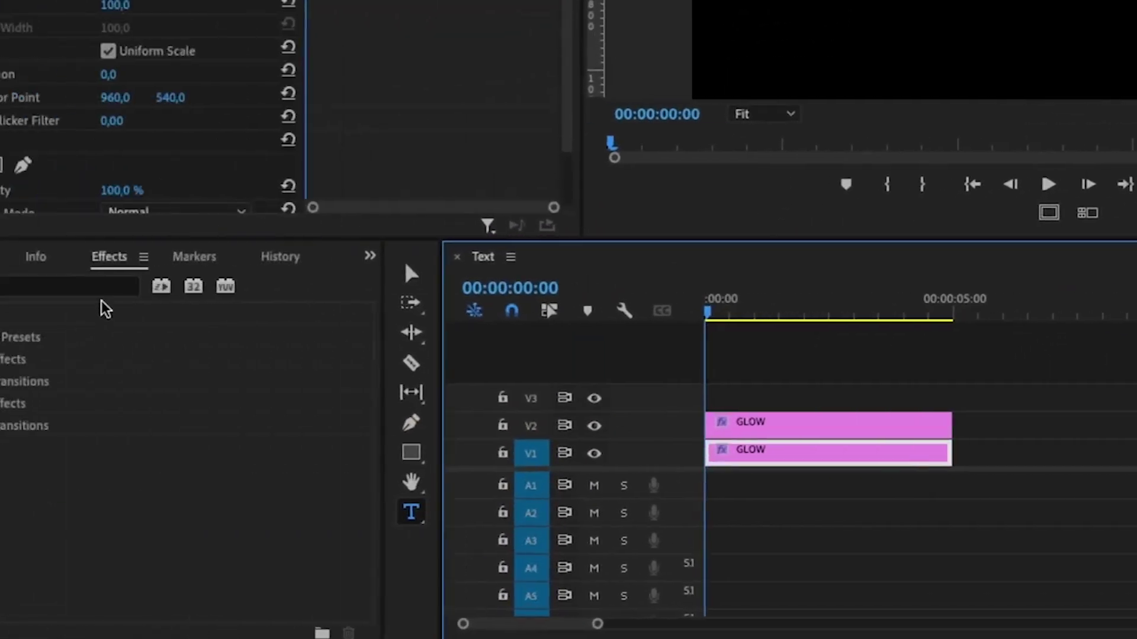
# Apply Gaussian Blur to the lower GLOW clip and raise its blurriness into a glow.
pyautogui.click(163, 284)
pyautogui.write('gau')
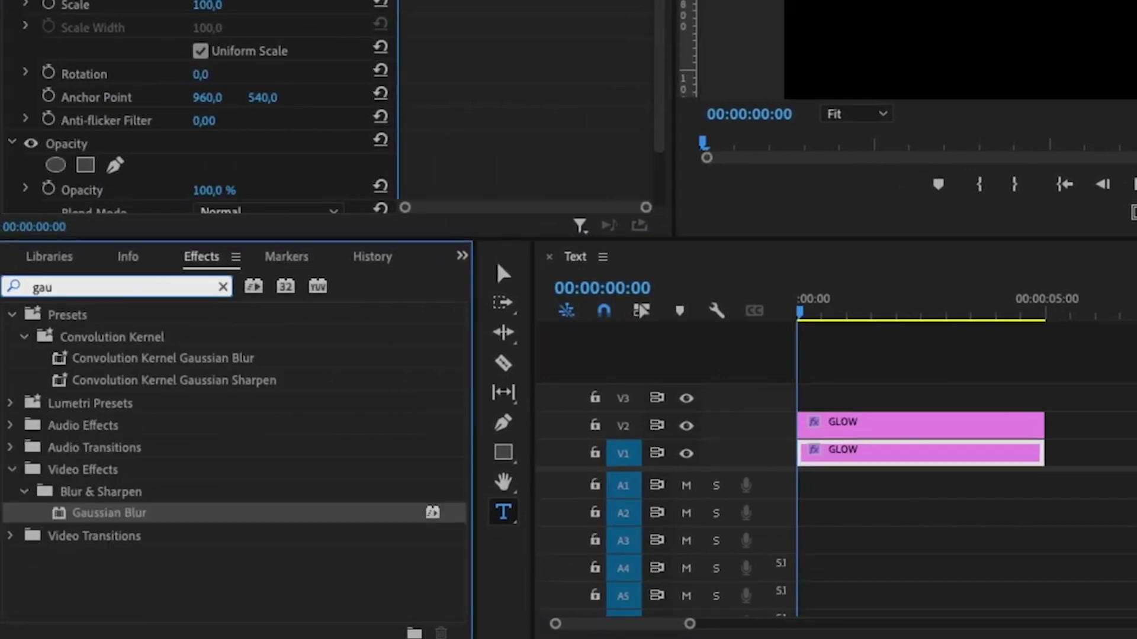
pyautogui.moveTo(109, 514); pyautogui.dragTo(857, 450)
pyautogui.moveTo(565, 449)
pyautogui.mouseDown()
pyautogui.moveTo(596, 463)
pyautogui.moveTo(583, 457)
pyautogui.mouseUp()
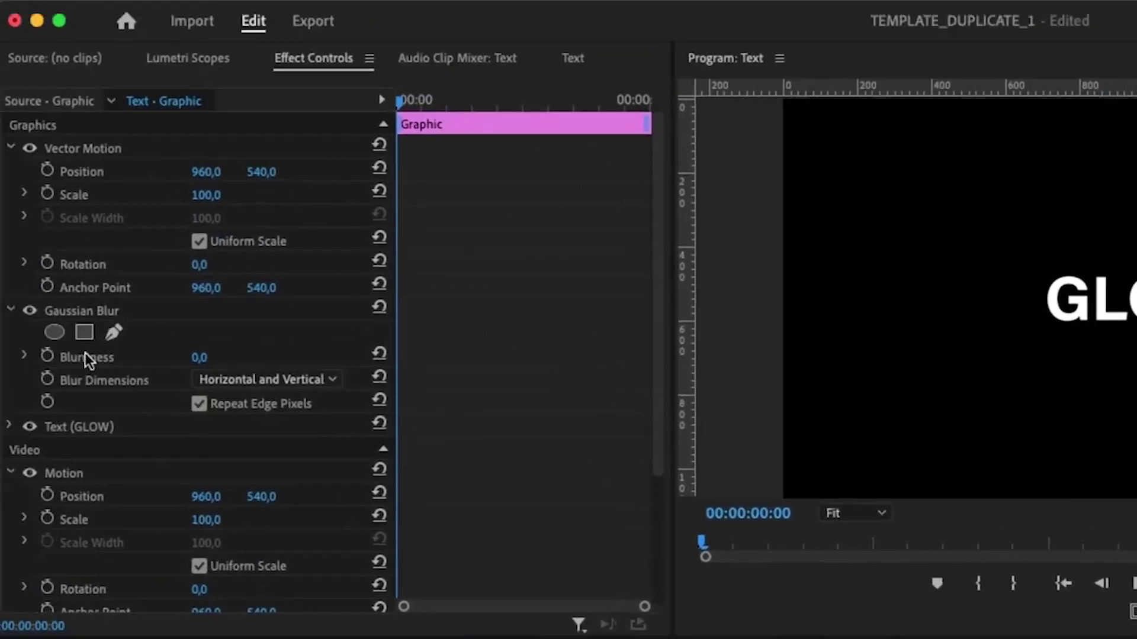
pyautogui.moveTo(198, 357); pyautogui.dragTo(551, 638)
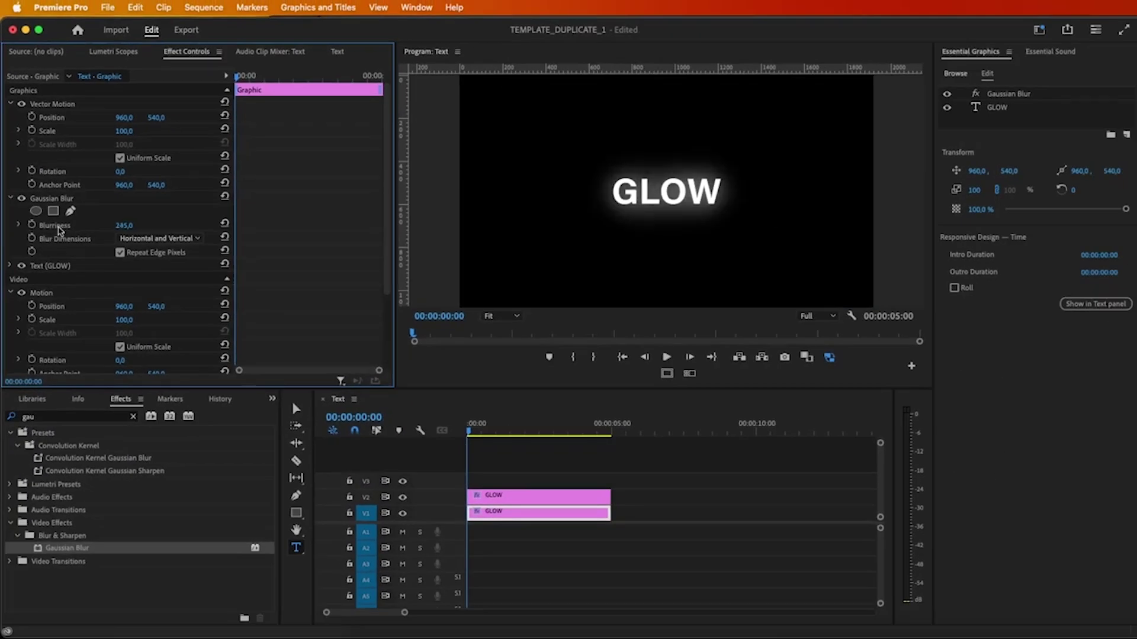
# Keyframe Blurriness at about two and four seconds, then play the glow animation from the start.
pyautogui.moveTo(284, 76); pyautogui.dragTo(298, 76)
pyautogui.moveTo(129, 225)
pyautogui.mouseDown()
pyautogui.moveTo(3, 225)
pyautogui.moveTo(143, 225)
pyautogui.mouseUp()
pyautogui.click(352, 77)
pyautogui.press('Home')
pyautogui.press('space')
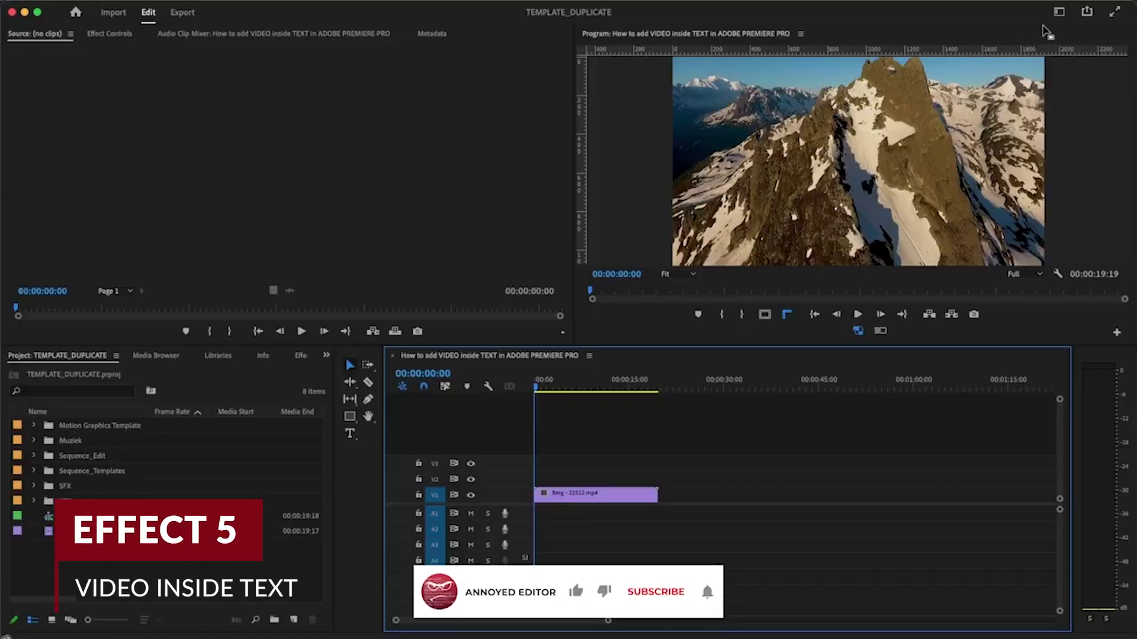
# In Captions and Graphics, type a YOUTUBE title over the mountain video and select its text.
pyautogui.click(1073, 203)
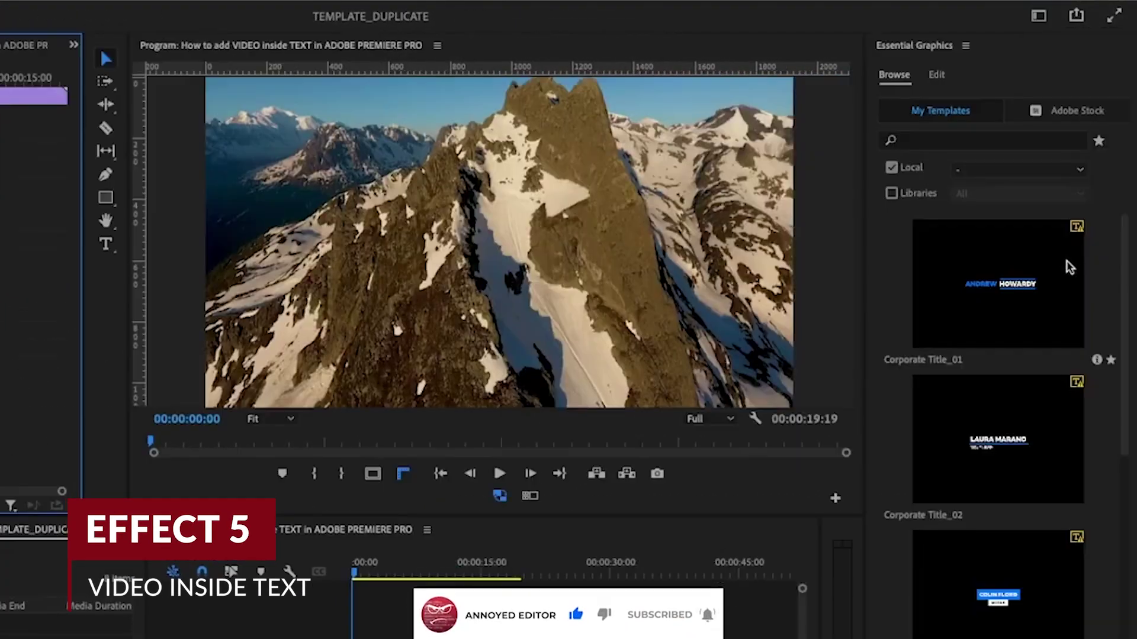
pyautogui.click(105, 243)
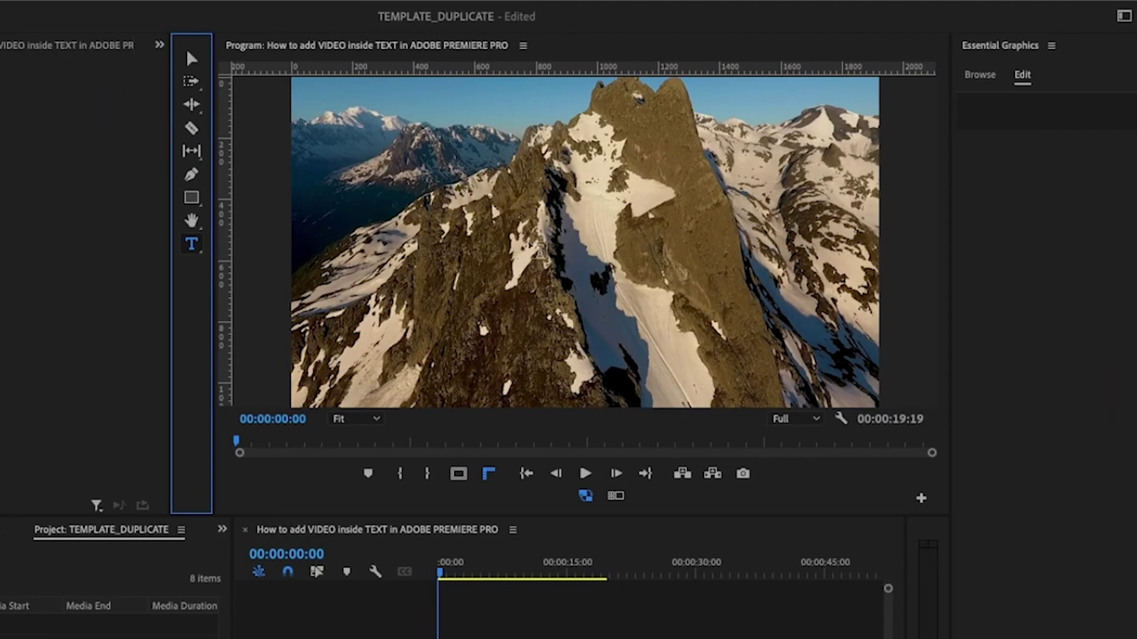
pyautogui.click(531, 232)
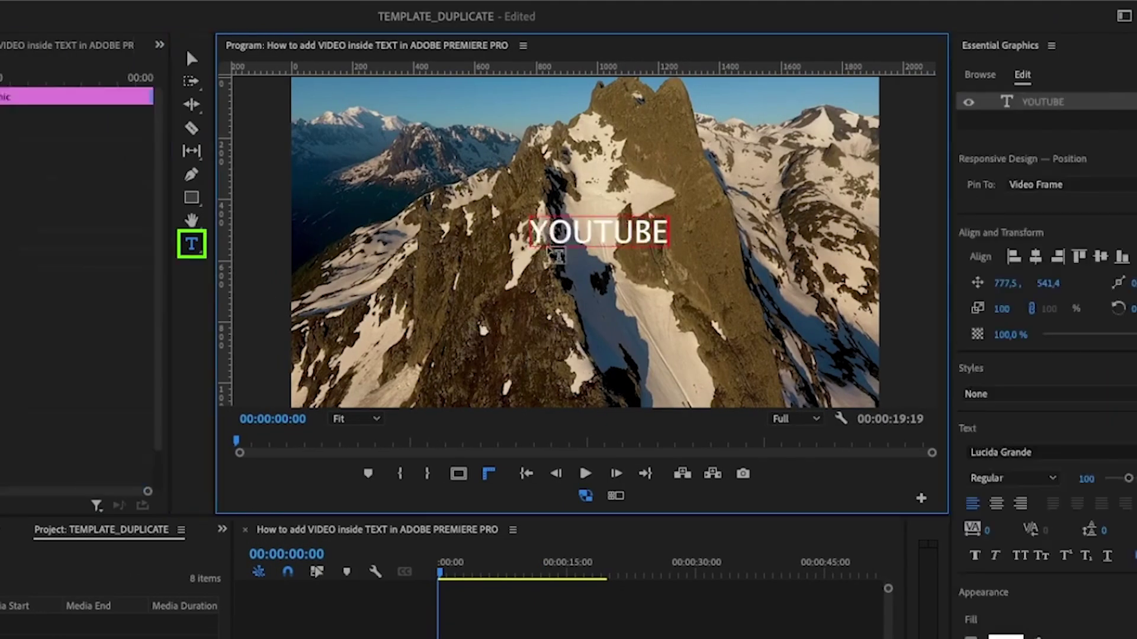
pyautogui.doubleClick(569, 233)
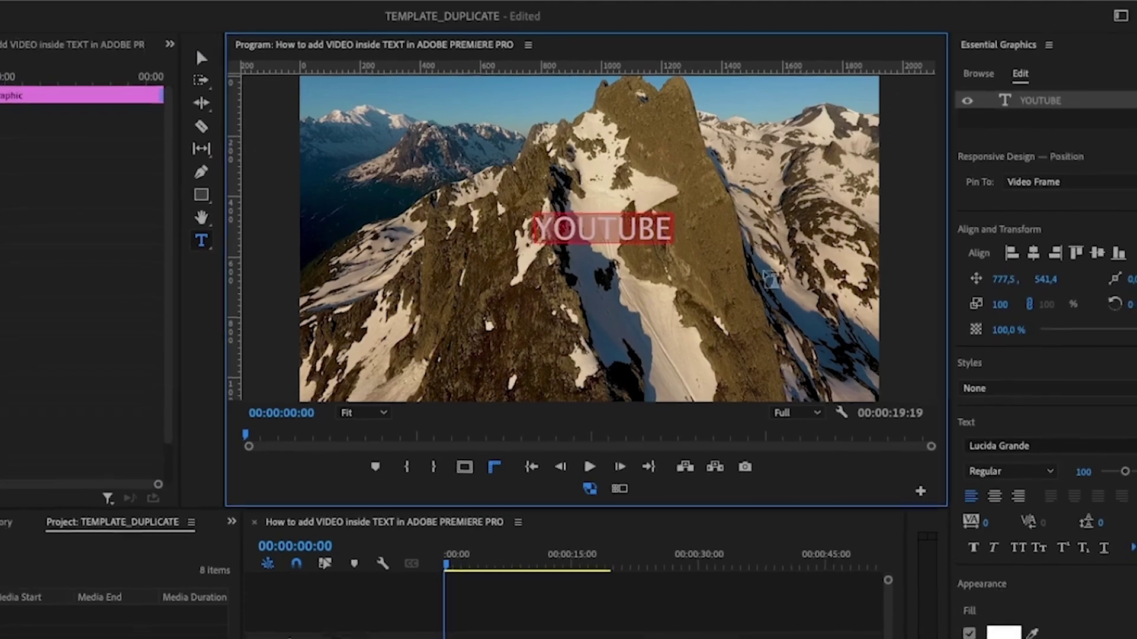
# Set the YOUTUBE title to Impact at size 400, centred horizontally and vertically.
pyautogui.click(1045, 453)
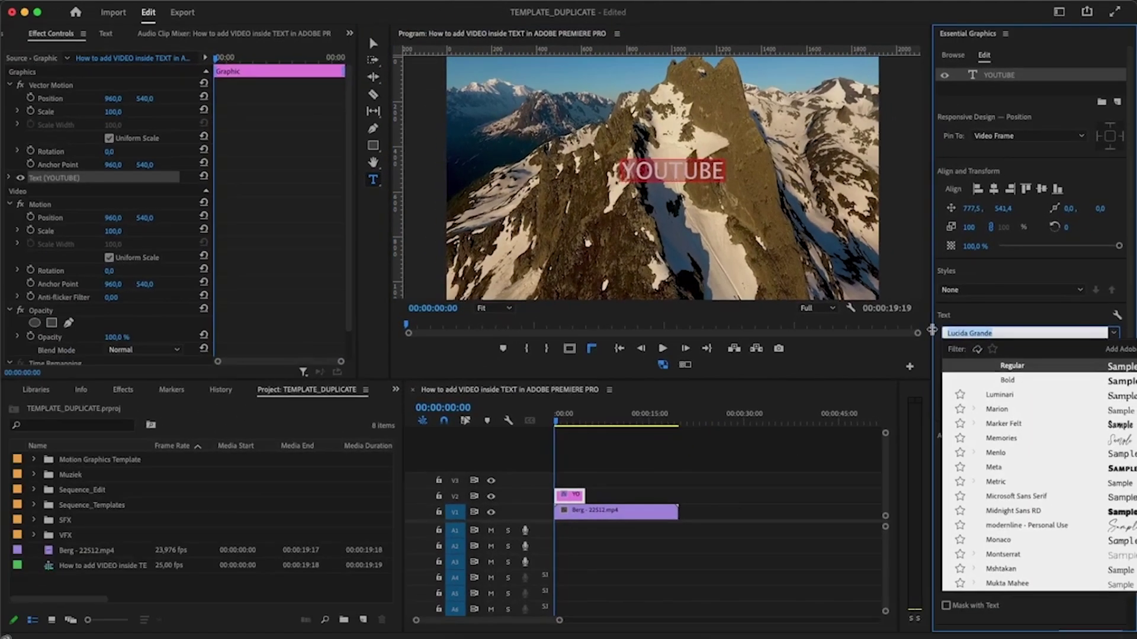
pyautogui.write('imp')
pyautogui.click(1017, 368)
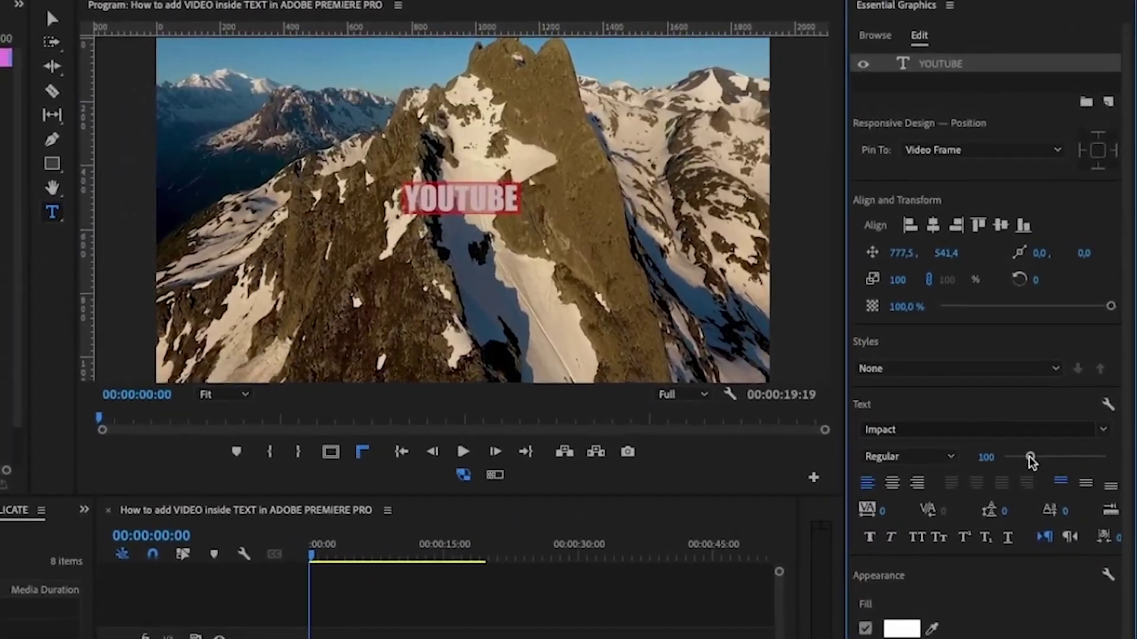
pyautogui.moveTo(1030, 459); pyautogui.dragTo(1105, 459)
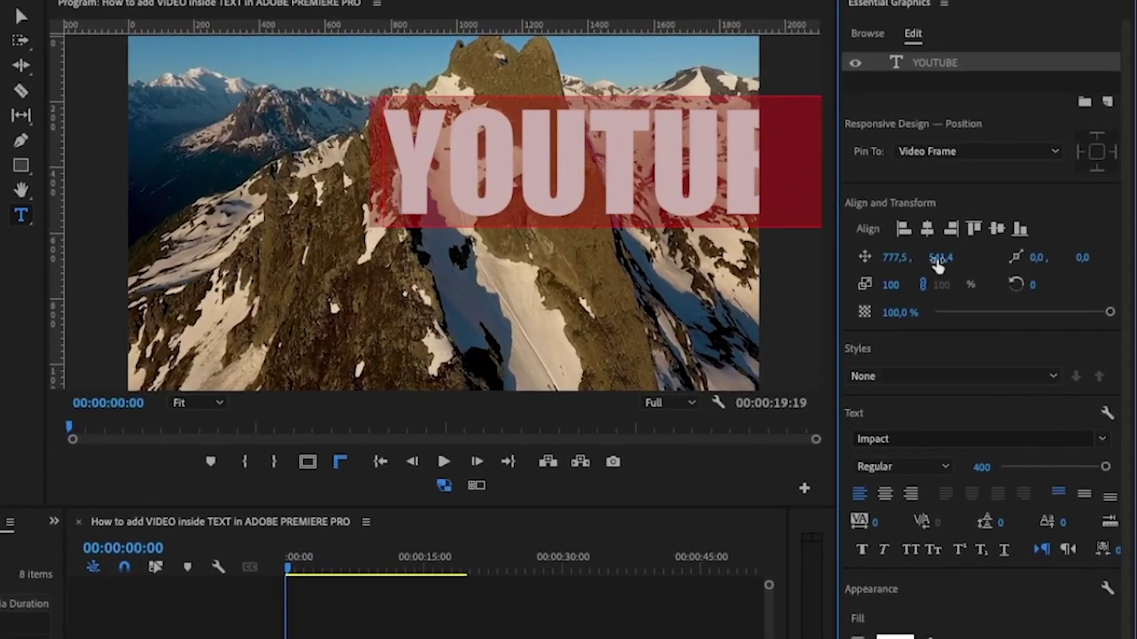
pyautogui.click(927, 230)
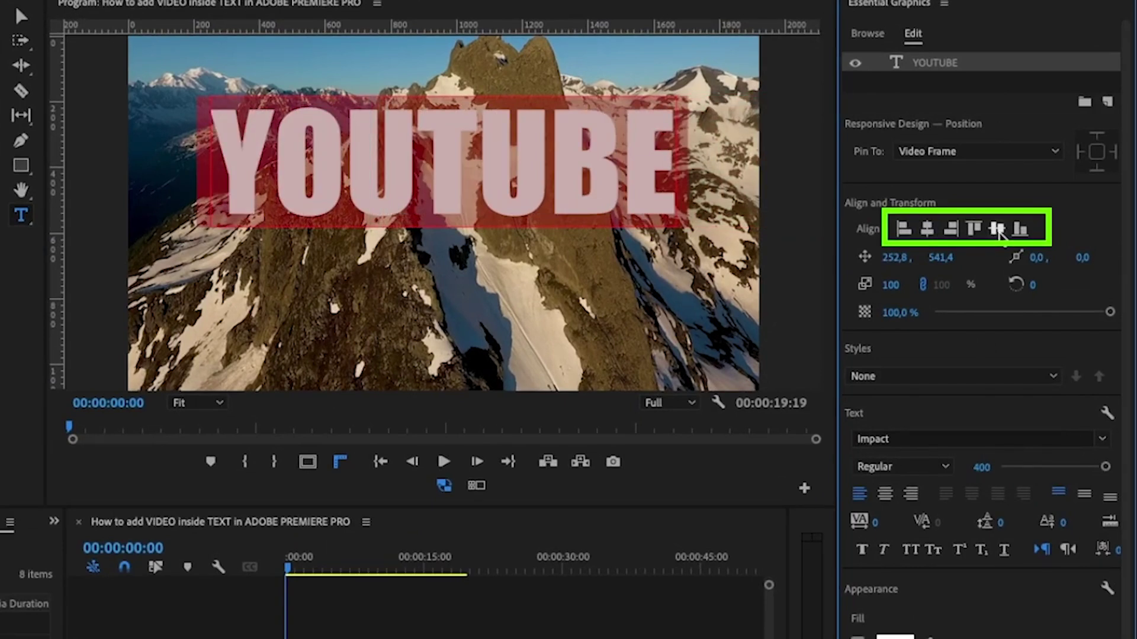
pyautogui.click(998, 229)
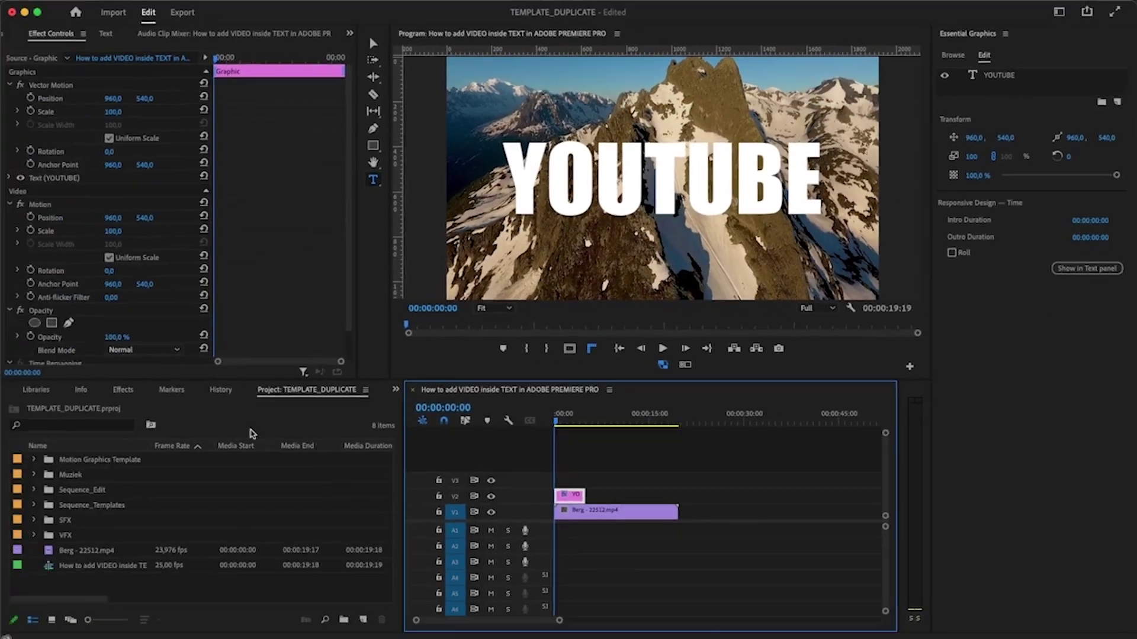
# Apply Track Matte Key to the Berg clip on V1 with Matte set to Video 2.
pyautogui.click(130, 393)
pyautogui.write('track')
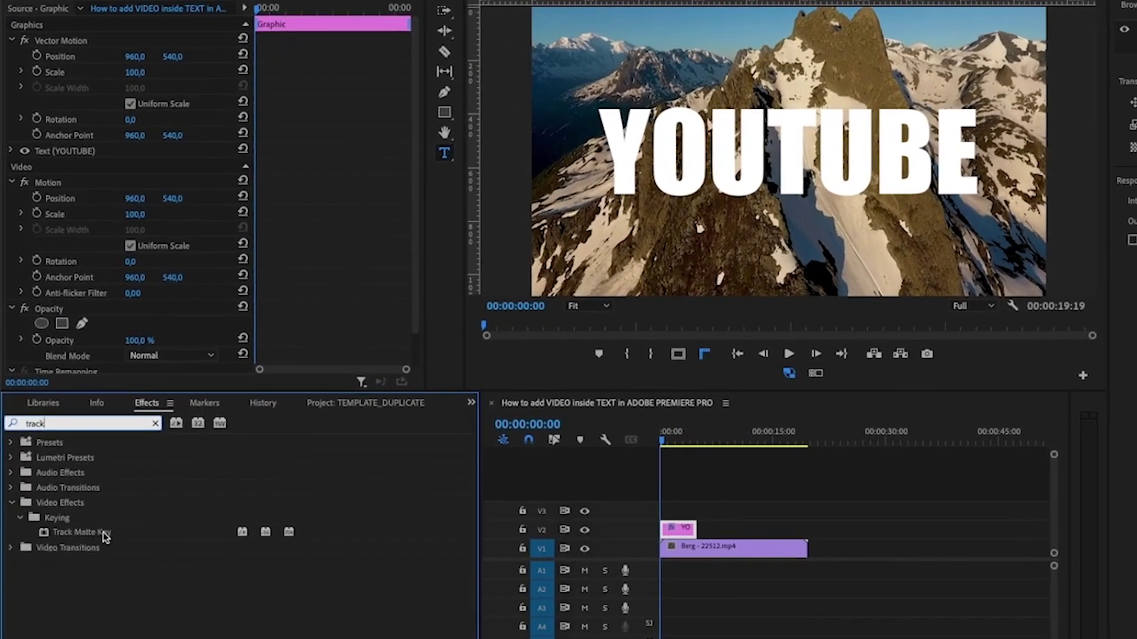
pyautogui.moveTo(105, 536); pyautogui.dragTo(685, 557)
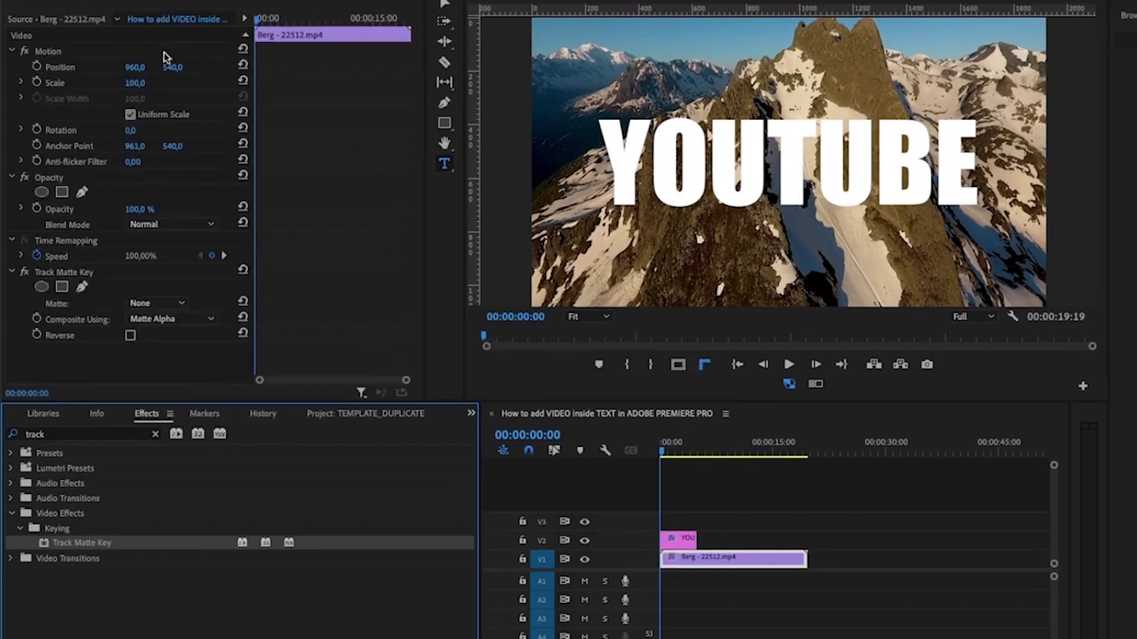
pyautogui.click(68, 37)
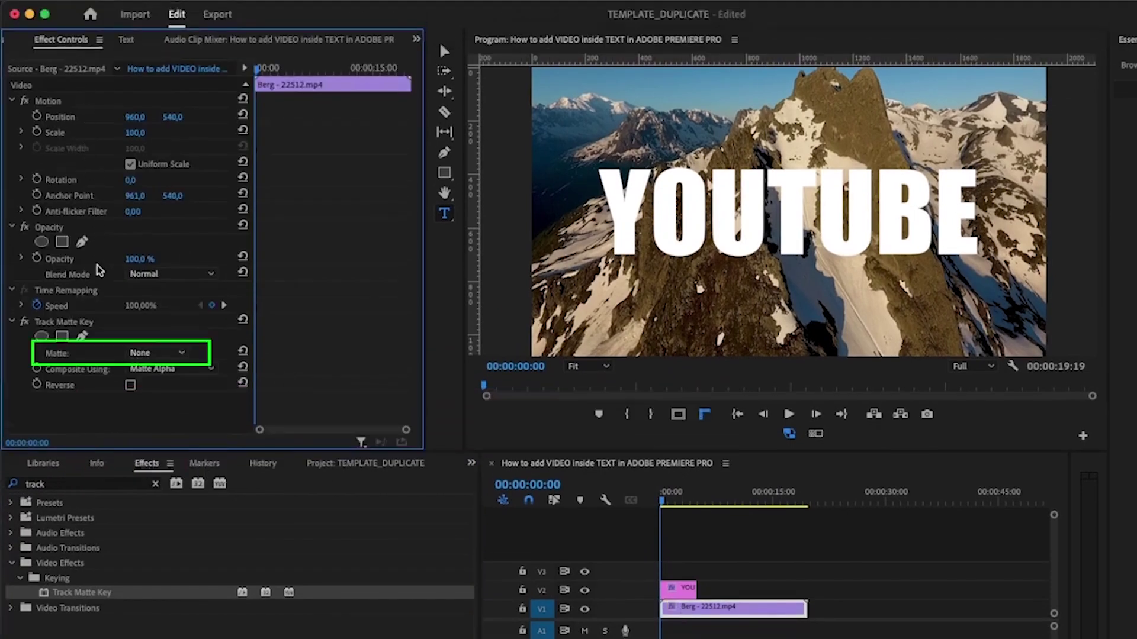
pyautogui.click(159, 354)
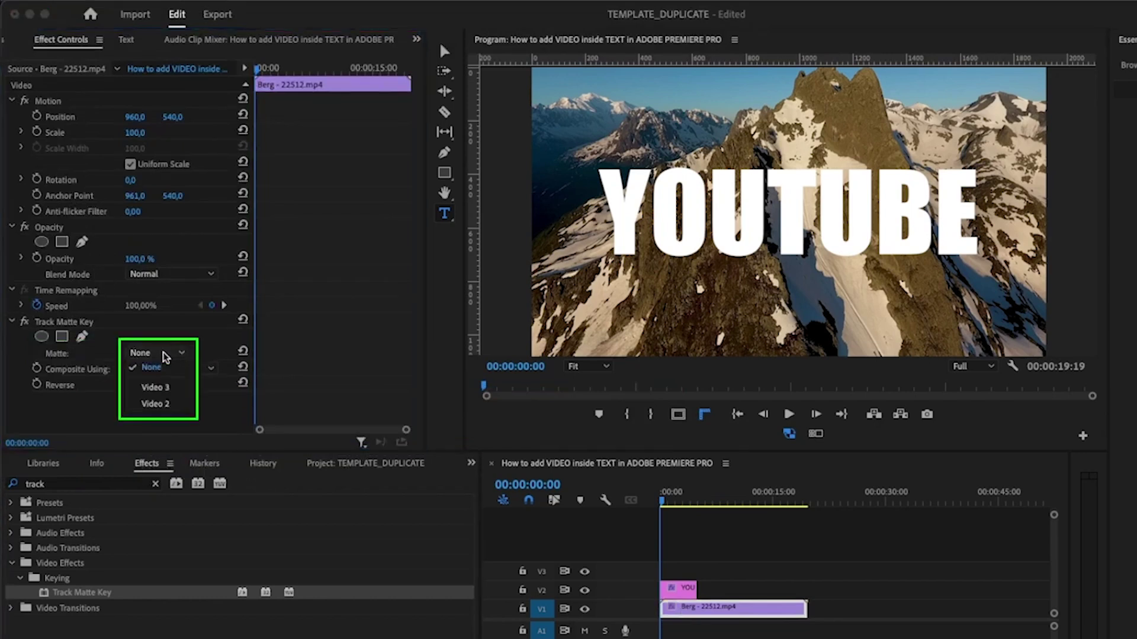
pyautogui.click(168, 403)
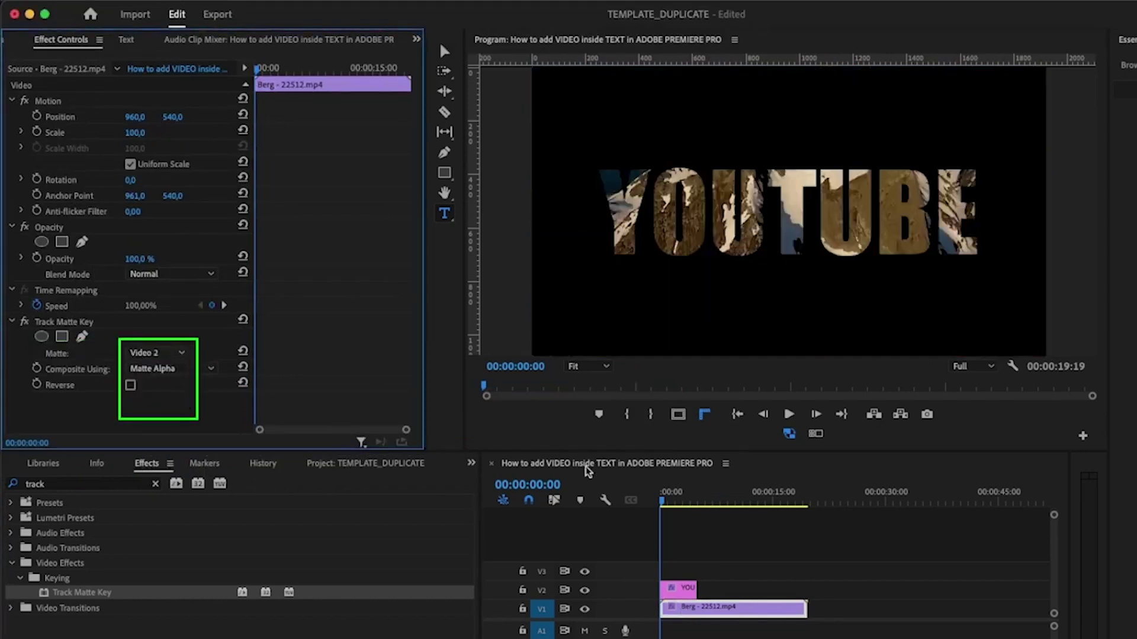